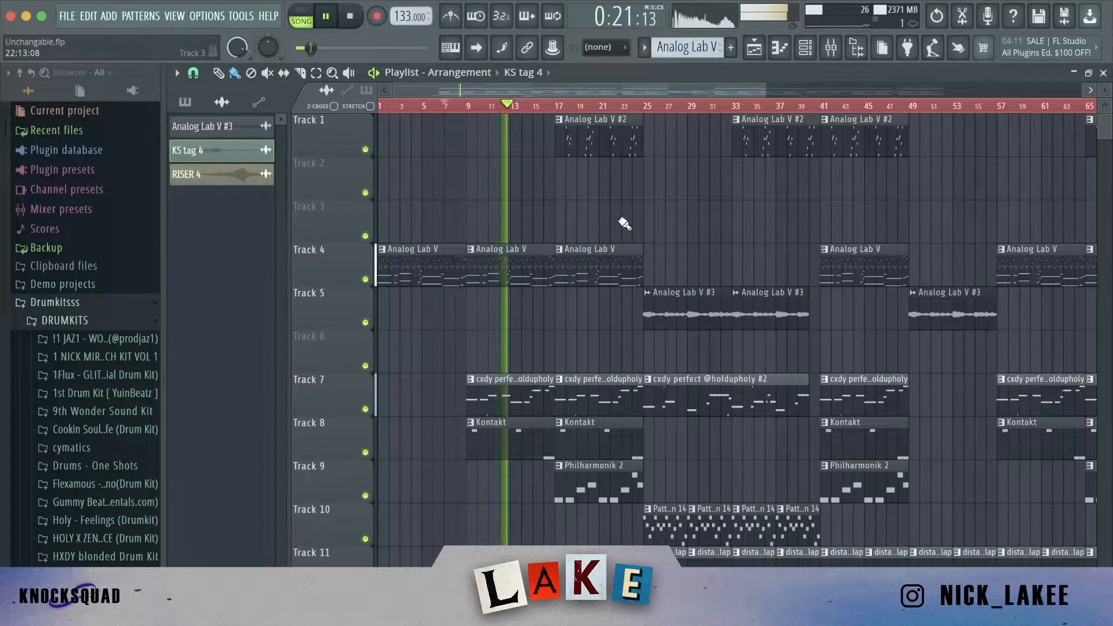
- Stop the song playback and bring up the Analog Lab V pattern's notes in pattern mode
{"action": "key", "text": "space"}
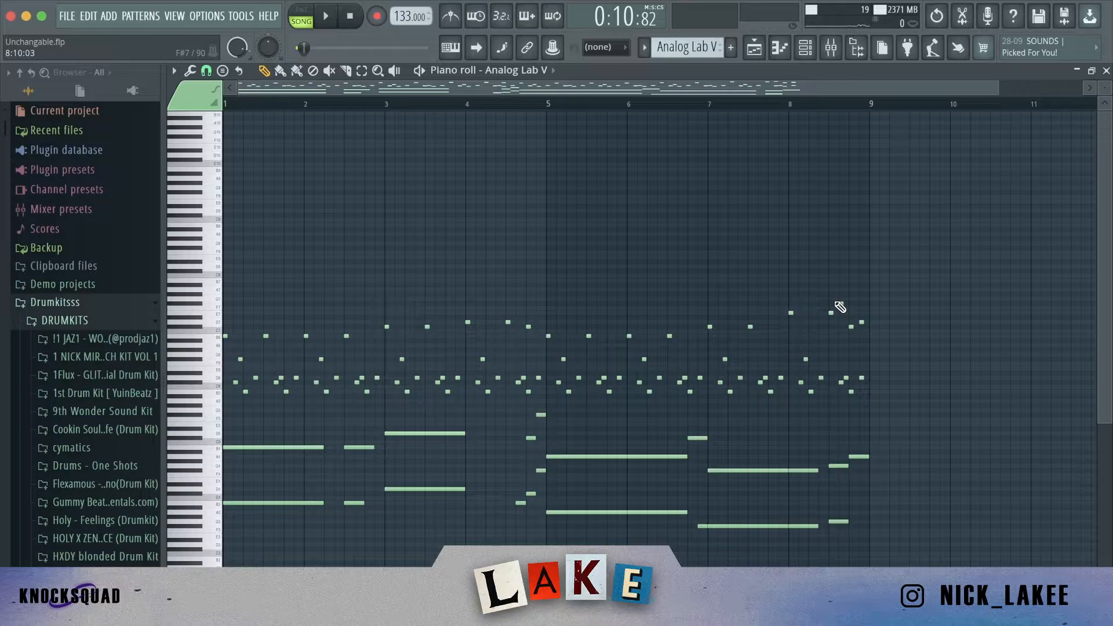
{"action": "left_click", "coordinate": [806, 47]}
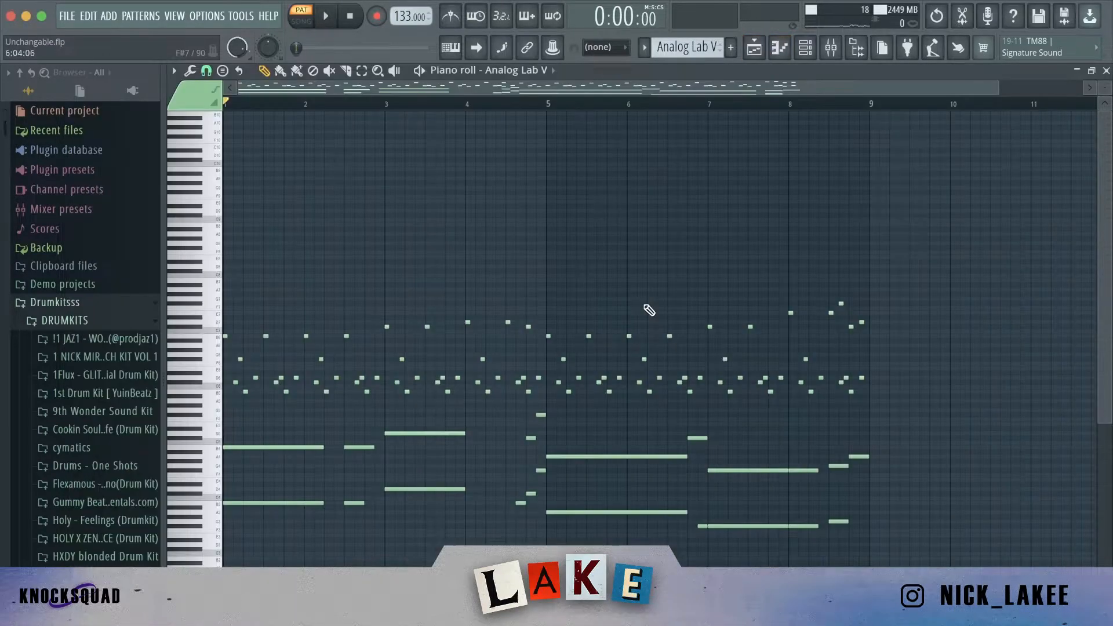
{"action": "key", "text": "space"}
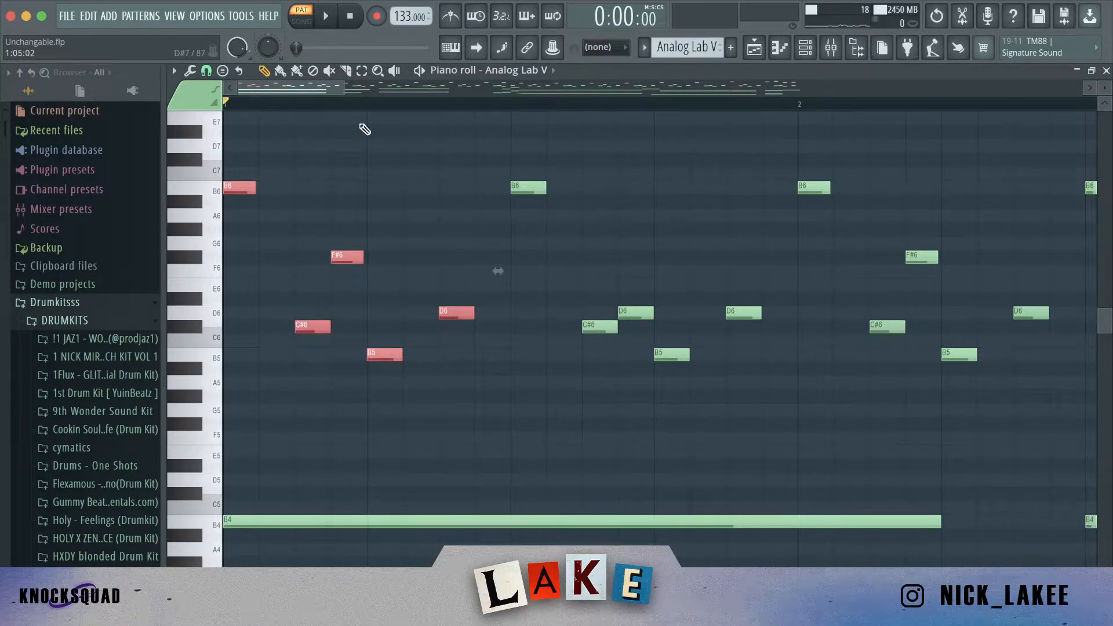
- Examine the Analog Lab V melody across all eight bars and select its repeating middle notes between B5 and F#6
{"action": "left_click_drag", "start_coordinate": [344, 90], "coordinate": [595, 145]}
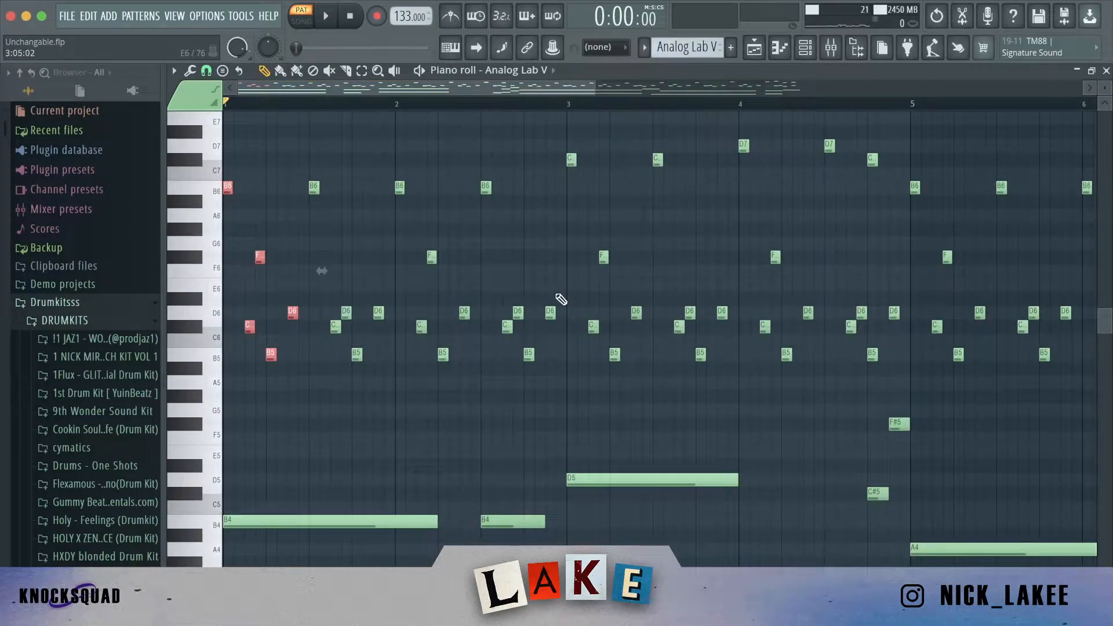
{"action": "left_click_drag", "start_coordinate": [547, 87], "coordinate": [594, 90]}
{"action": "left_click_drag", "start_coordinate": [399, 209], "coordinate": [253, 141]}
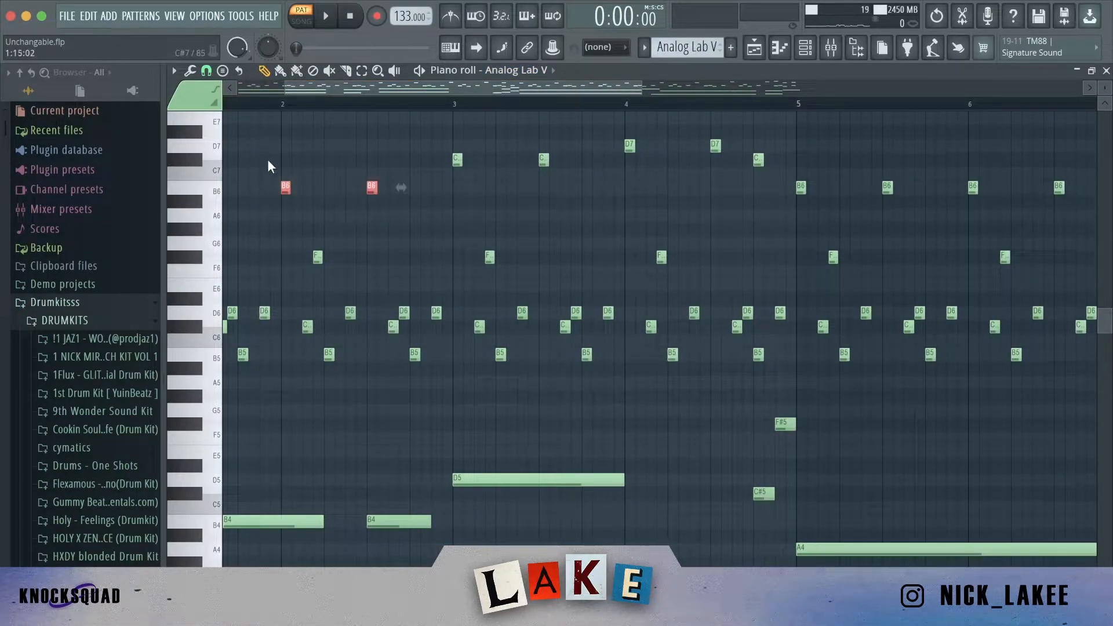
{"action": "left_click_drag", "start_coordinate": [642, 88], "coordinate": [928, 124]}
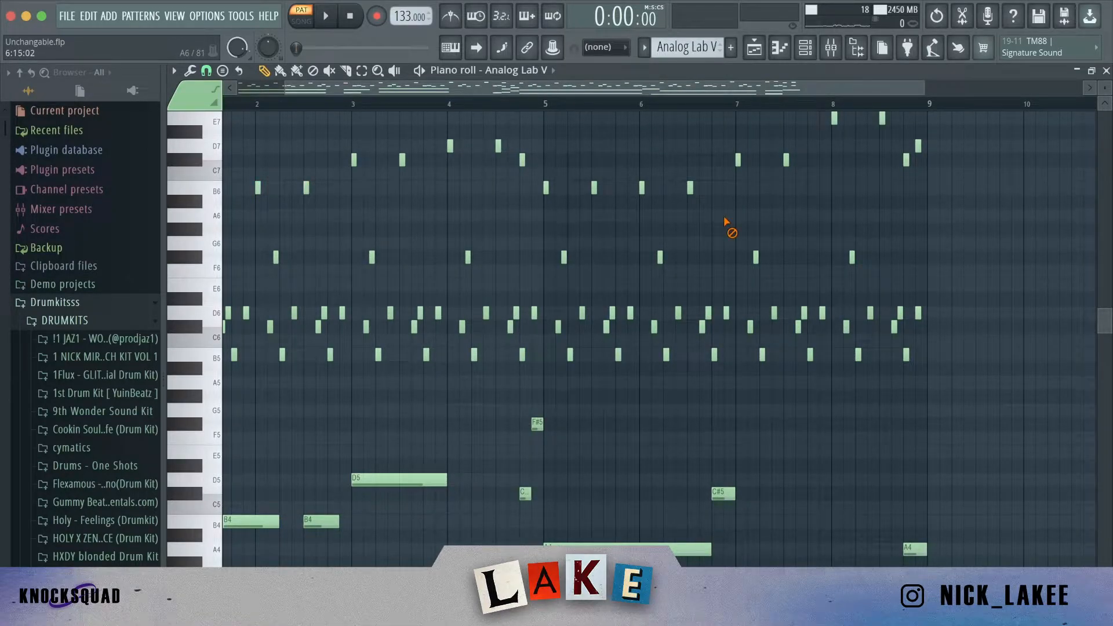
{"action": "scroll", "coordinate": [786, 142], "scroll_direction": "left", "scroll_amount": 3}
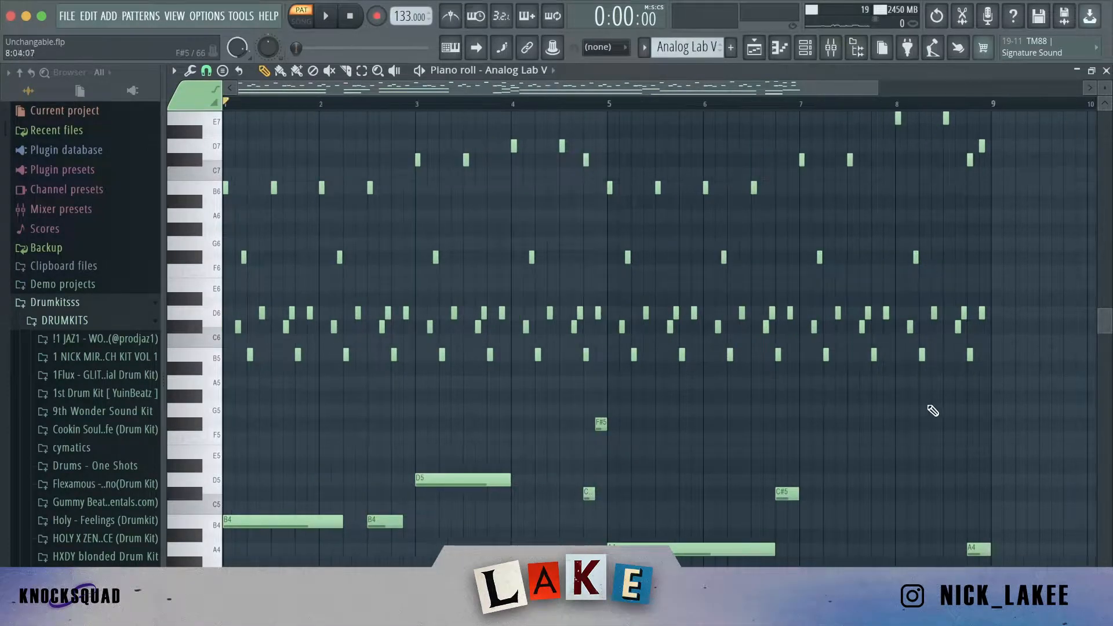
{"action": "left_click_drag", "start_coordinate": [1000, 373], "coordinate": [229, 239]}
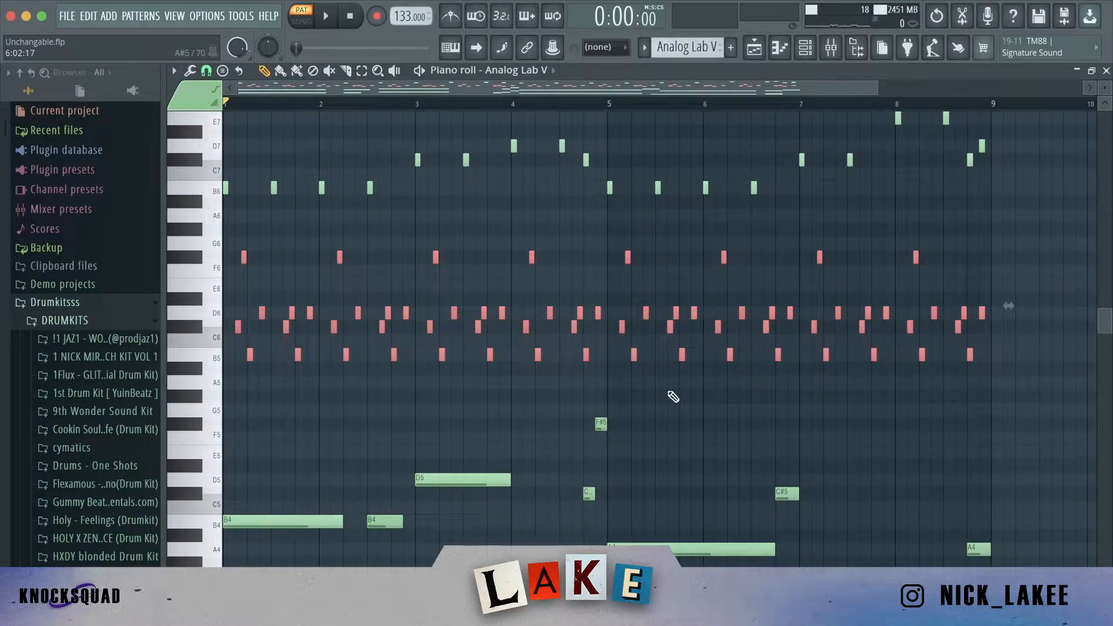
- Select all Analog Lab V notes to show the low layer, and audition the pattern from bar 4 and bar 6
{"action": "scroll", "coordinate": [998, 185], "scroll_direction": "down", "scroll_amount": 6}
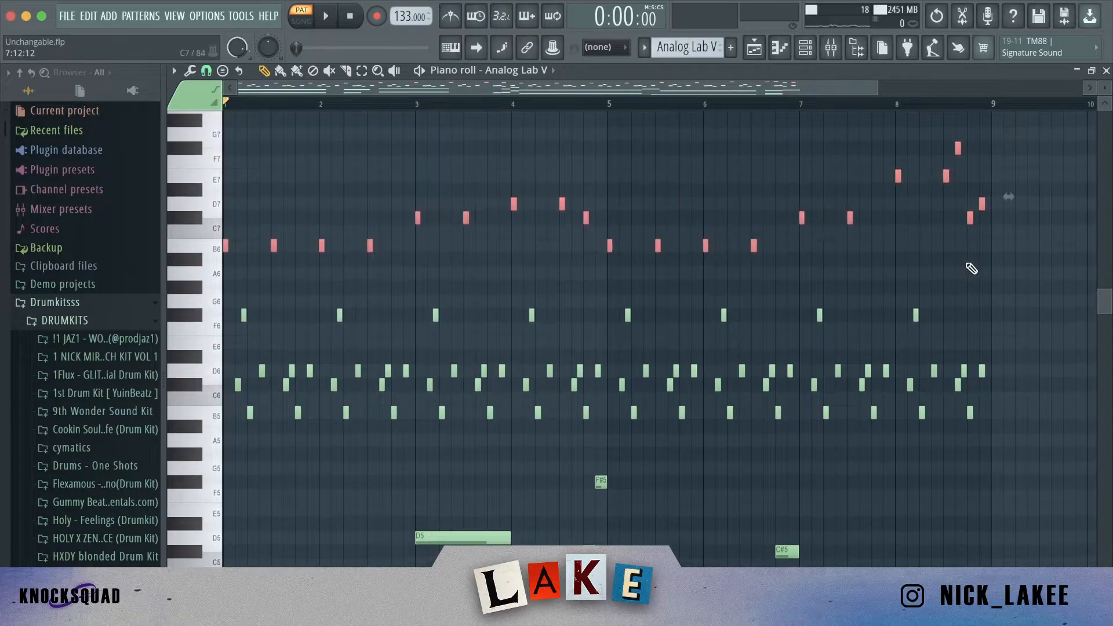
{"action": "key", "text": "ctrl+a"}
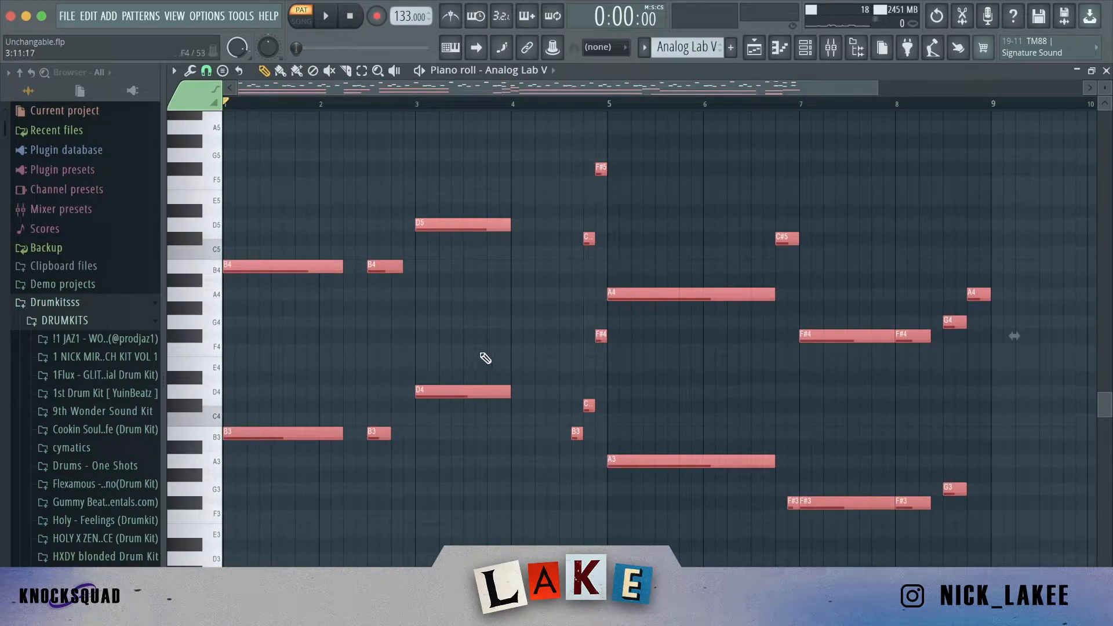
{"action": "left_click", "coordinate": [539, 104]}
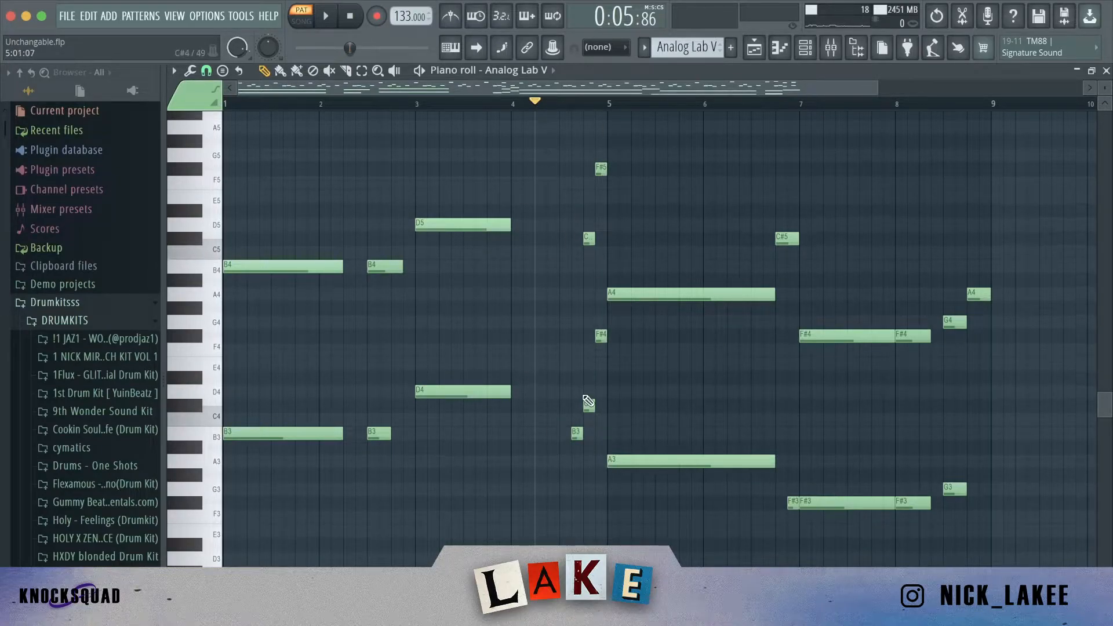
{"action": "key", "text": "space"}
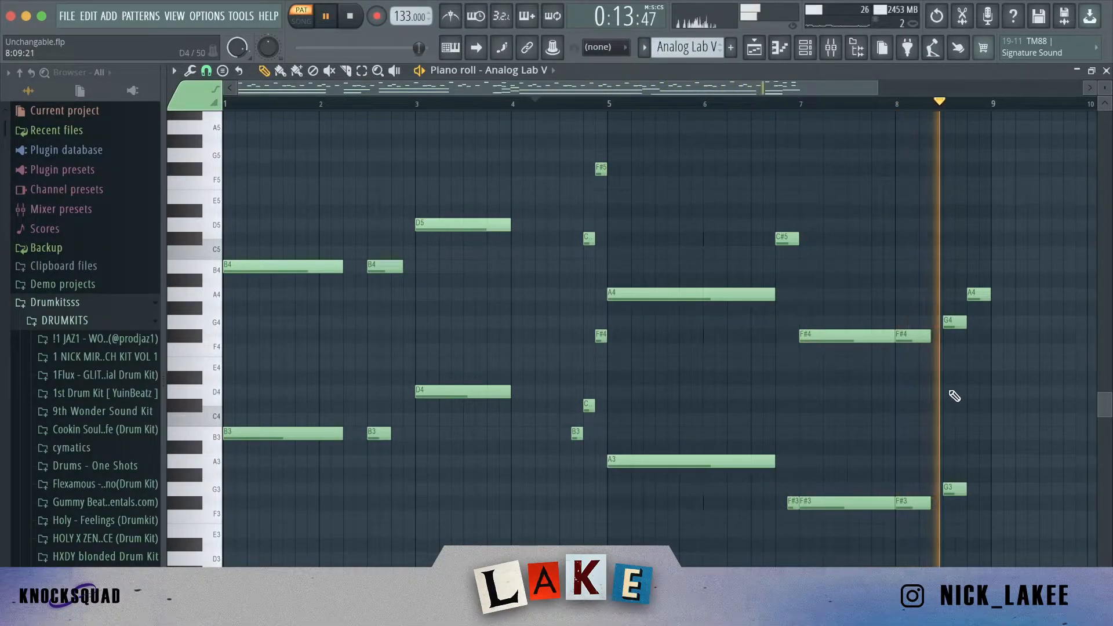
{"action": "key", "text": "space"}
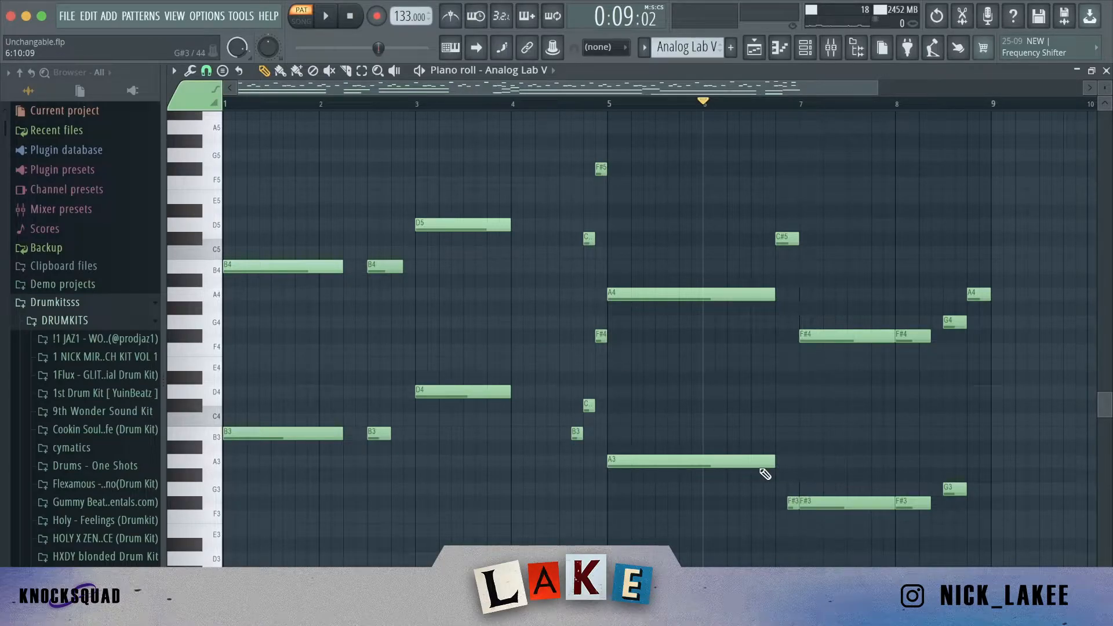
{"action": "key", "text": "space"}
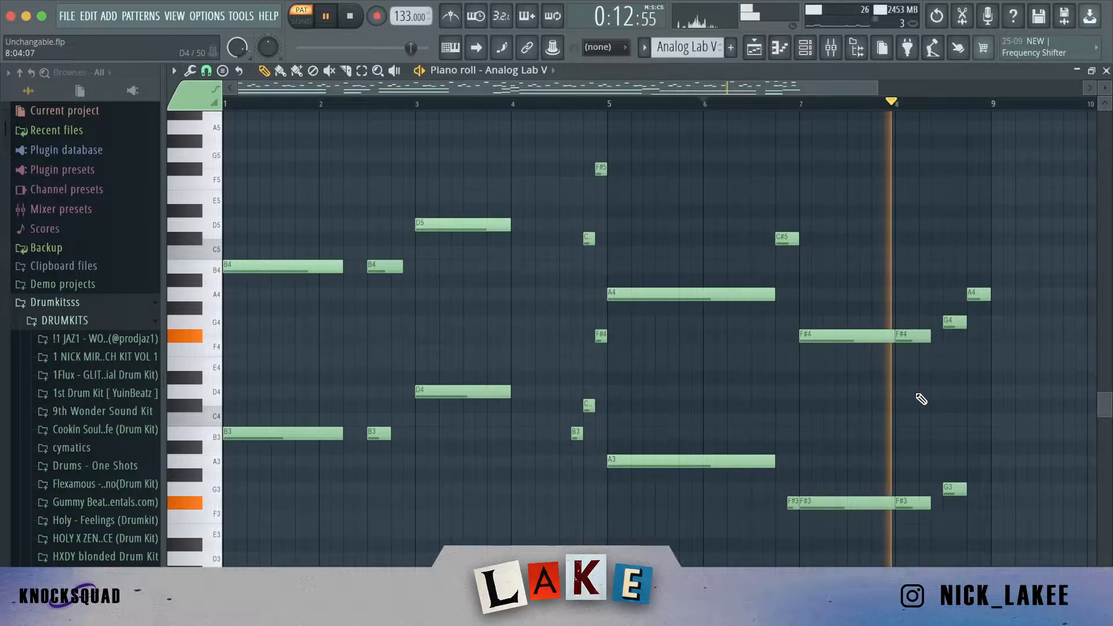
{"action": "key", "text": "space"}
- Open the Analog Lab V #2 pattern from the playlist and audition it from bar 6
{"action": "left_click", "coordinate": [757, 51]}
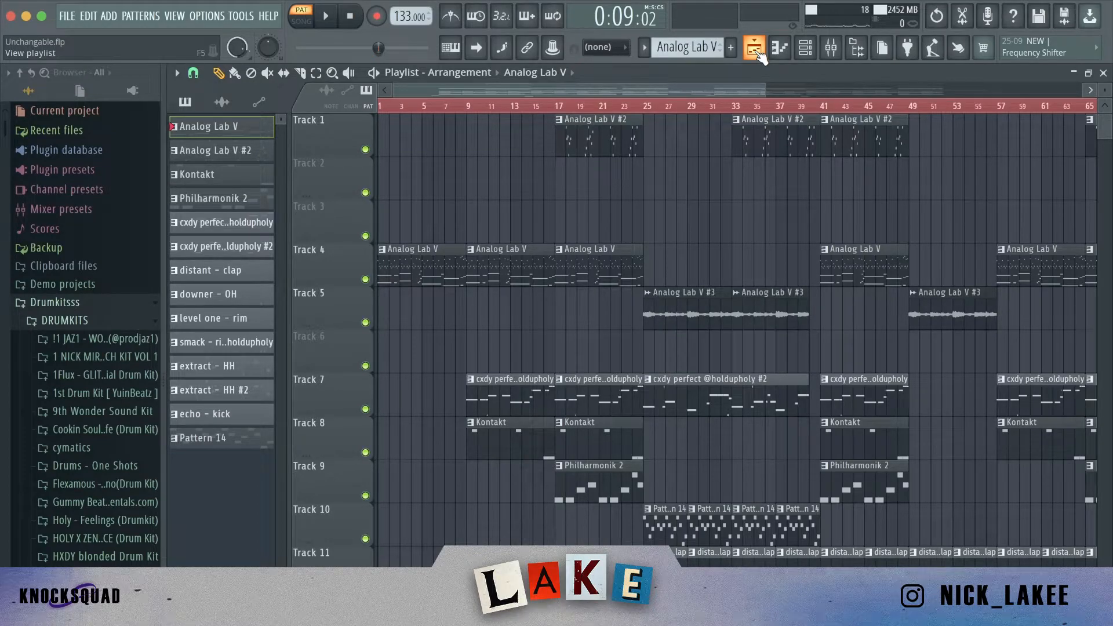
{"action": "left_click", "coordinate": [755, 50]}
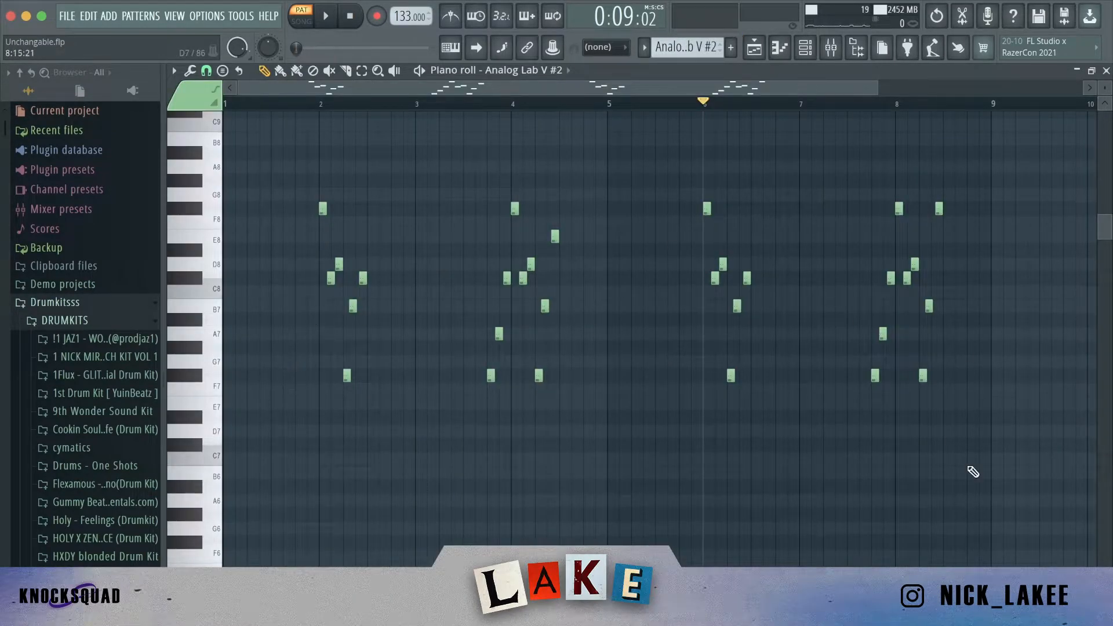
{"action": "key", "text": "space"}
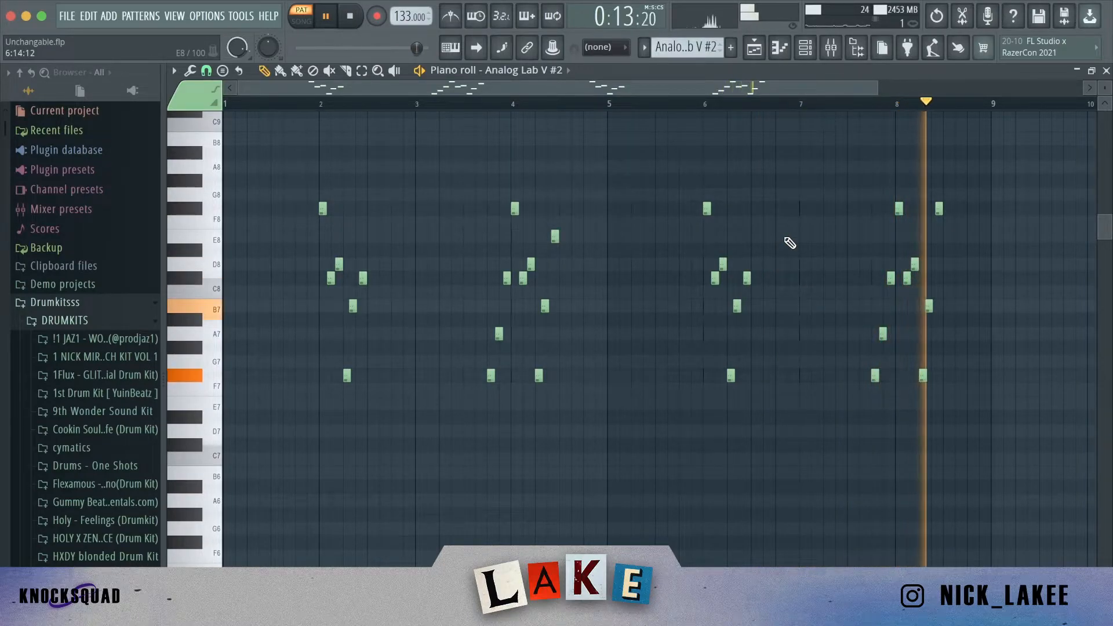
{"action": "key", "text": "space"}
- Inspect the Analog Lab V #2 notes up close and open Fruity Delay 3 on its mixer track
{"action": "left_click_drag", "start_coordinate": [876, 89], "coordinate": [411, 217]}
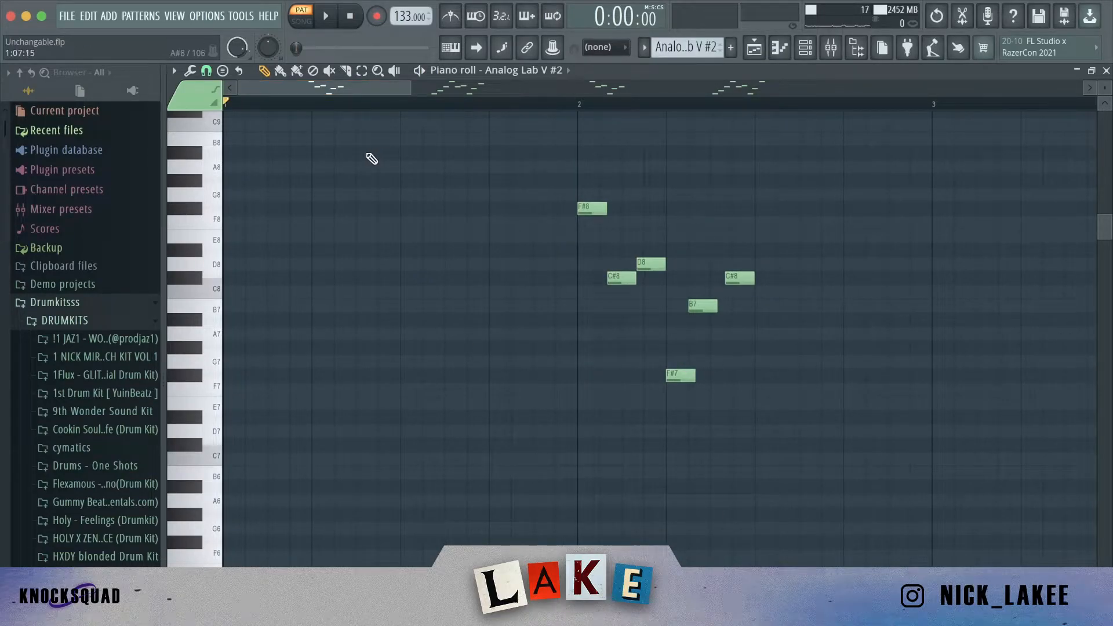
{"action": "left_click_drag", "start_coordinate": [410, 88], "coordinate": [835, 161]}
{"action": "key", "text": "F9"}
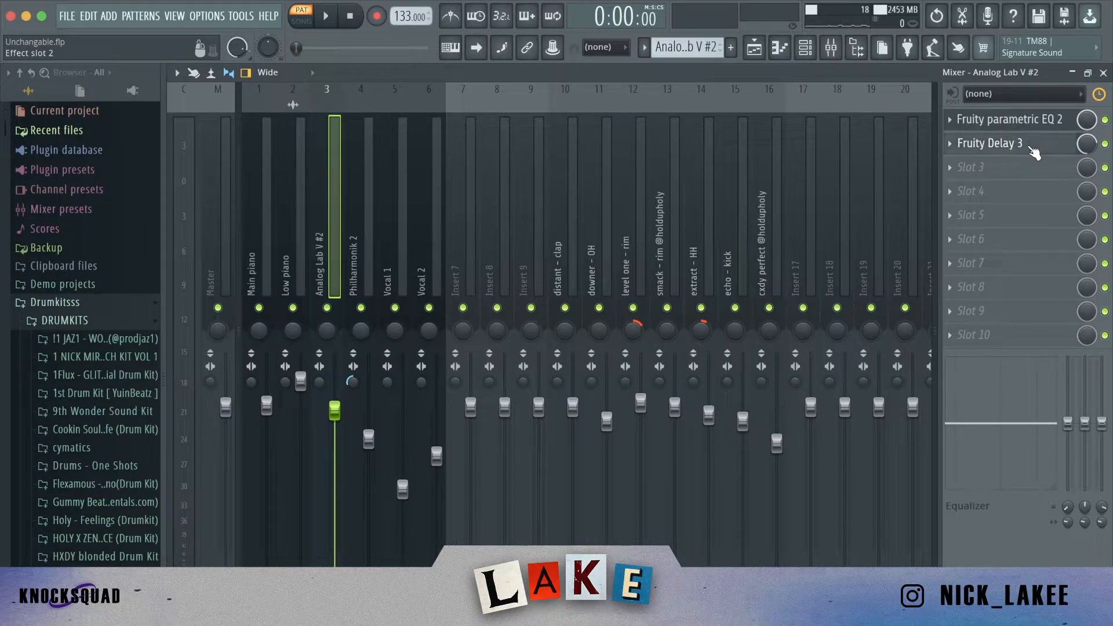
{"action": "left_click", "coordinate": [1032, 149]}
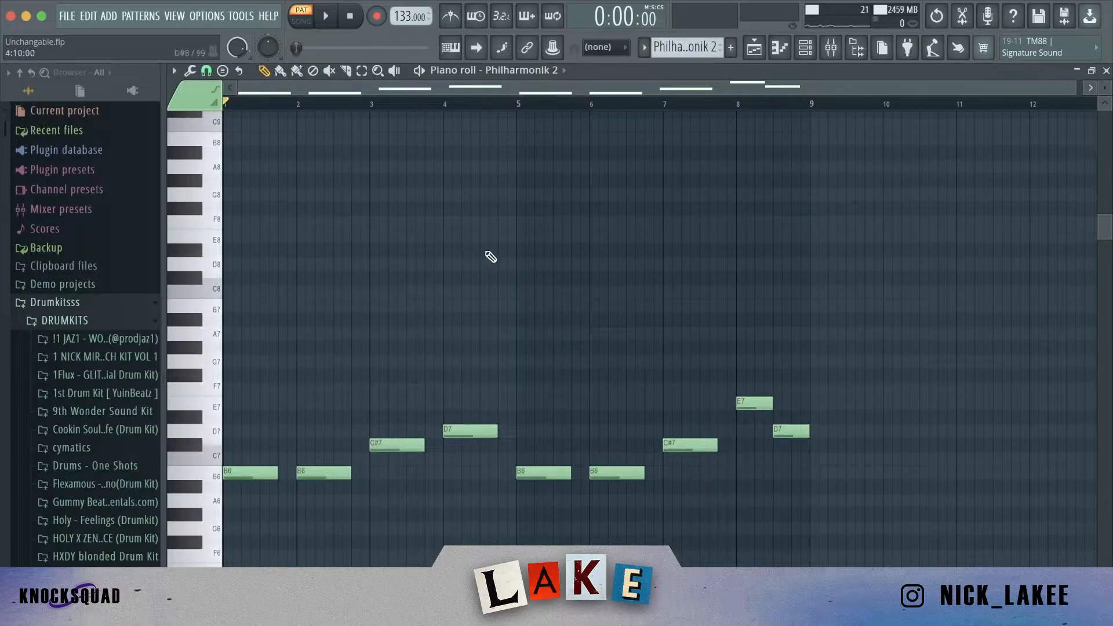
- Audition the Philharmonik 2 pattern and check the effects on its mixer track
{"action": "key", "text": "space"}
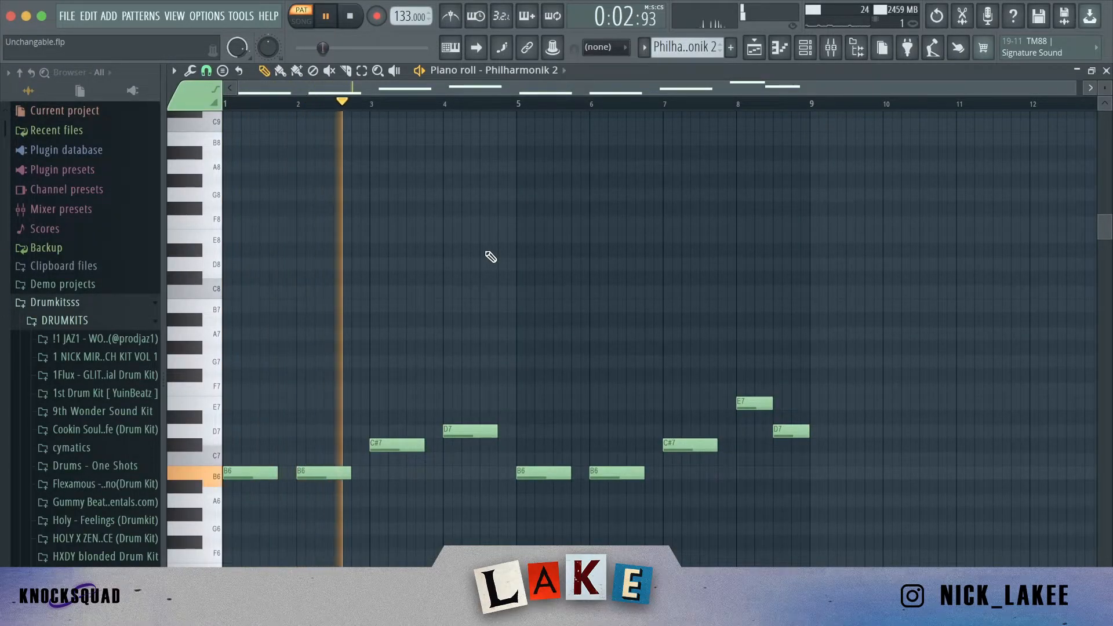
{"action": "left_click", "coordinate": [835, 50]}
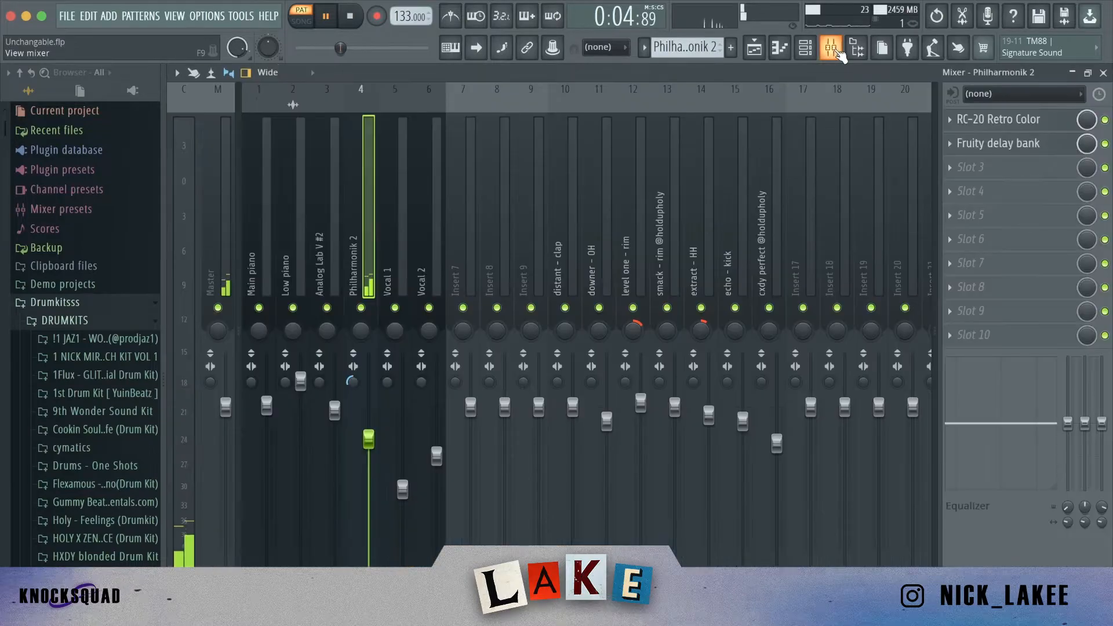
{"action": "left_click", "coordinate": [835, 49]}
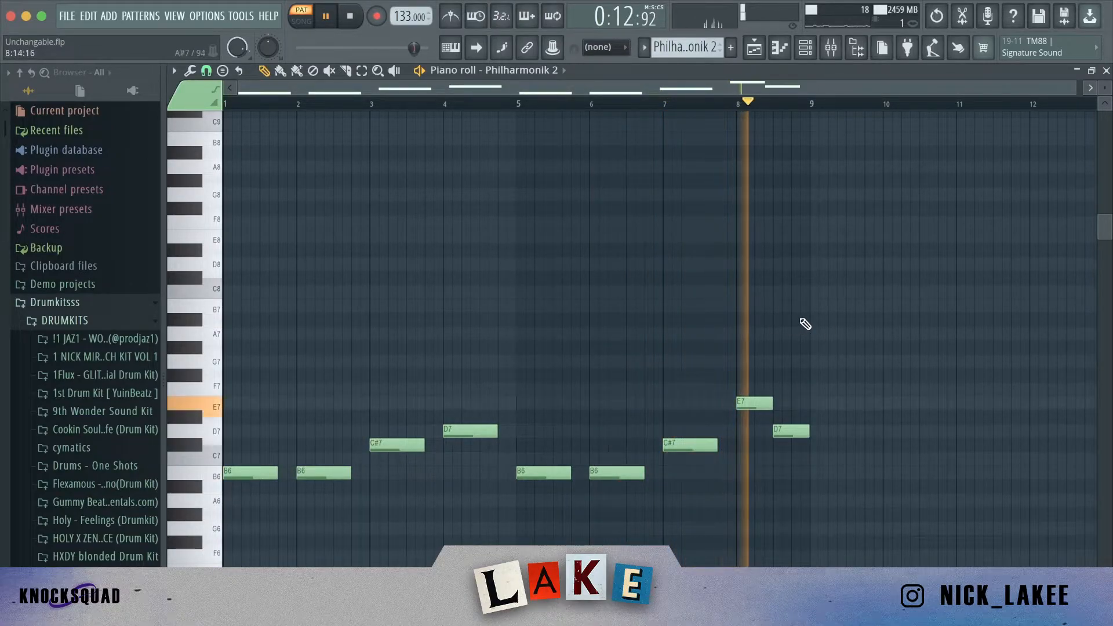
{"action": "key", "text": "space"}
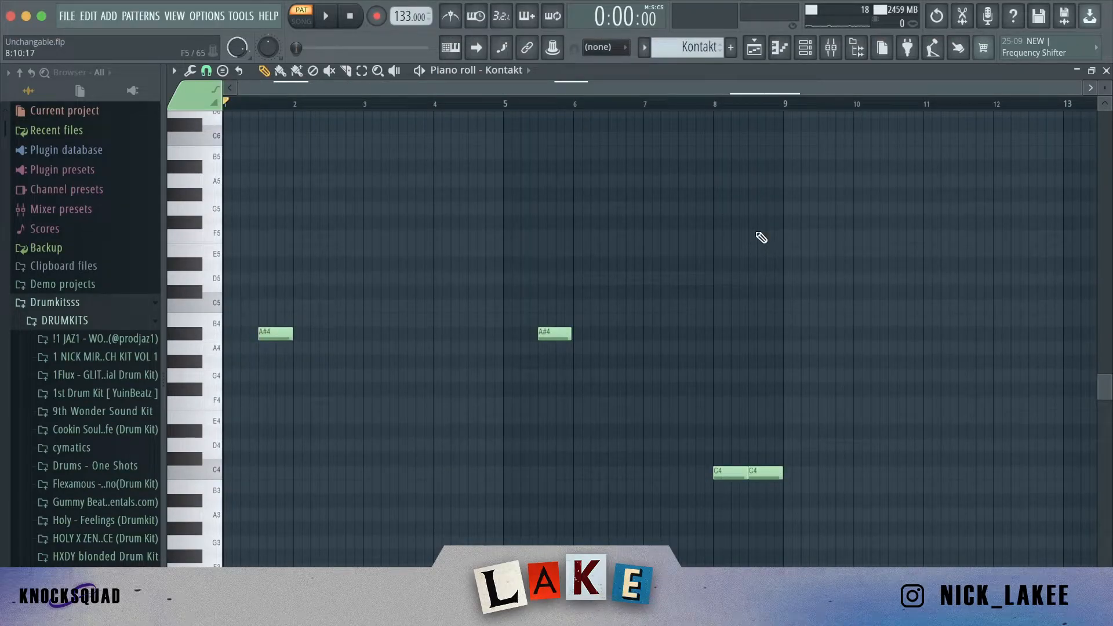
- Audition the Kontakt pattern from its start and from the two C4 notes at bar 8
{"action": "key", "text": "space"}
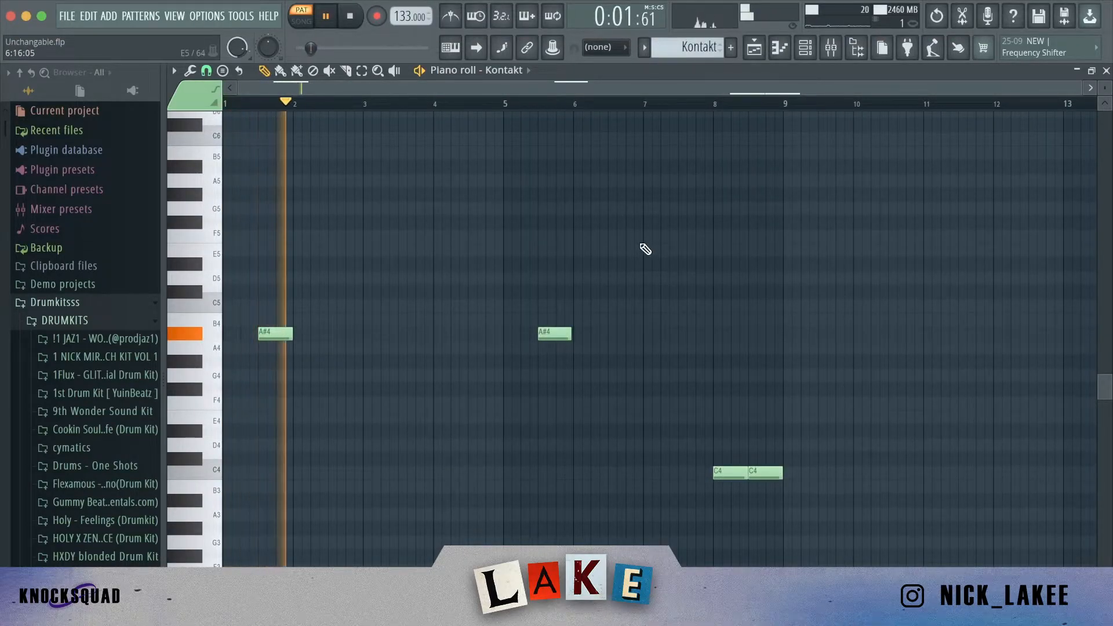
{"action": "key", "text": "space"}
{"action": "left_click", "coordinate": [721, 106]}
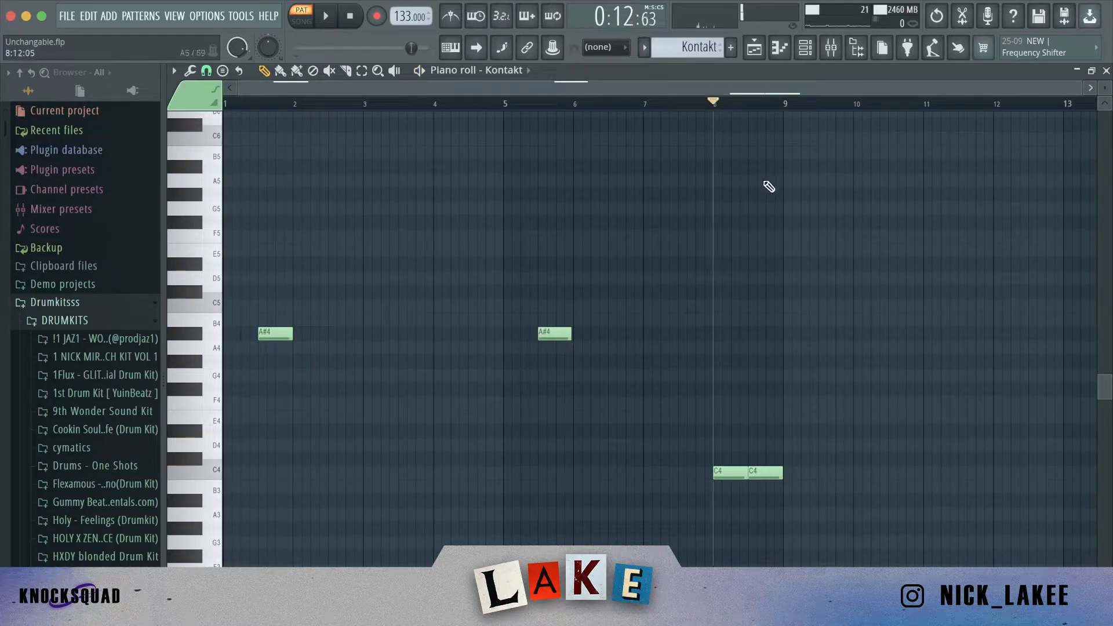
{"action": "key", "text": "space"}
{"action": "key", "text": "space"}
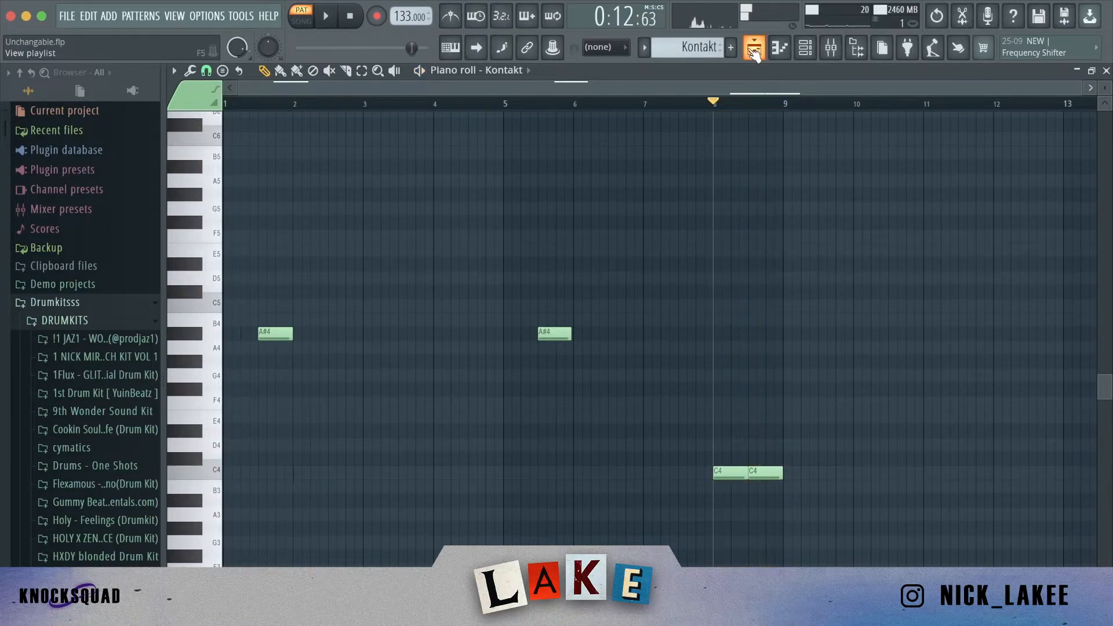
- Return to the playlist and play the arrangement from bar 17 with tracks 7, 10 and 11 muted
{"action": "left_click", "coordinate": [753, 51]}
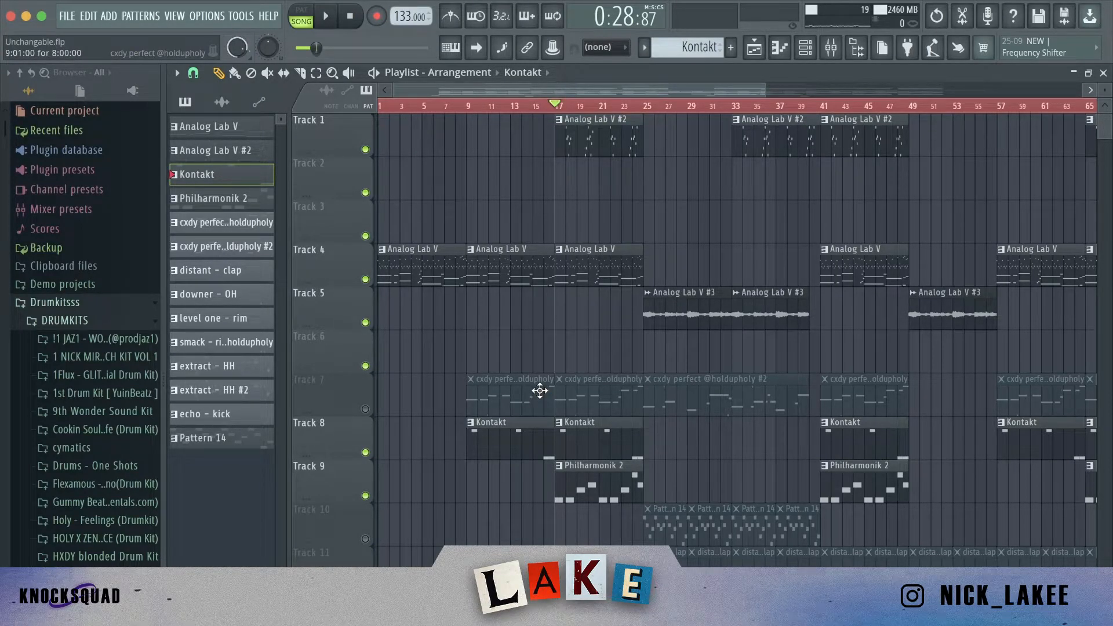
{"action": "key", "text": "space"}
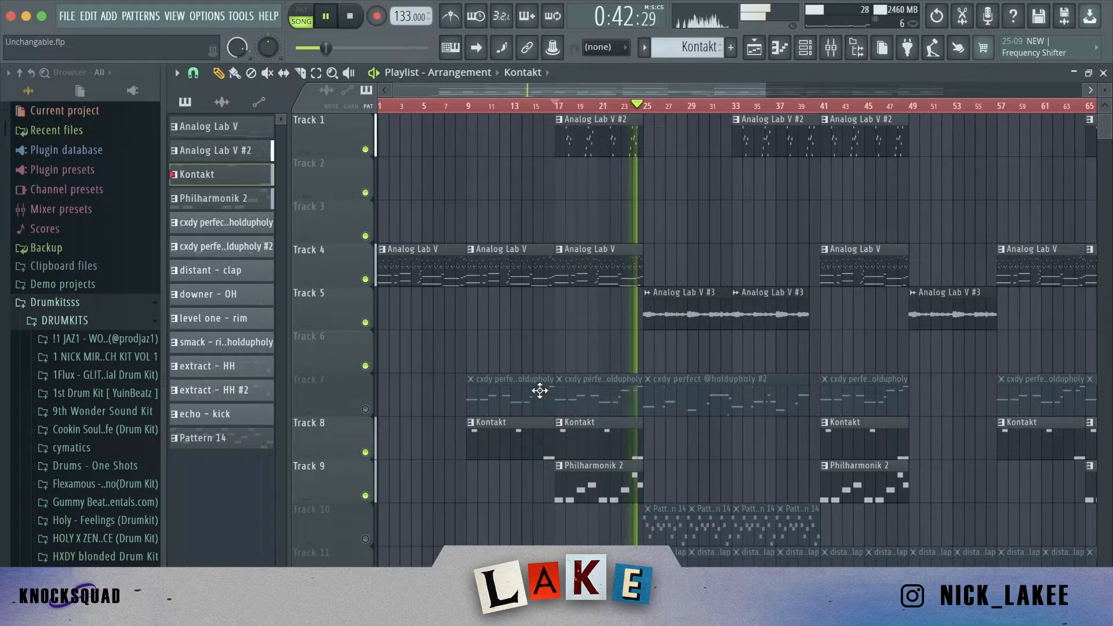
{"action": "key", "text": "space"}
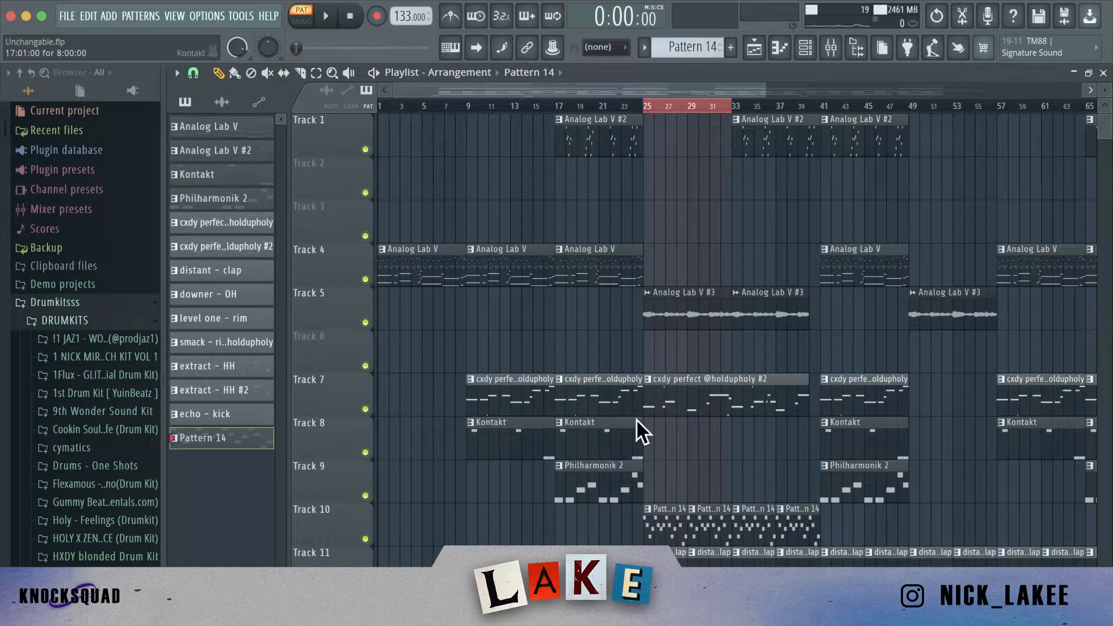
- Open Pattern 14 from Track 10 and audition its Kontakt #2 notes from bar 1
{"action": "double_click", "coordinate": [668, 518]}
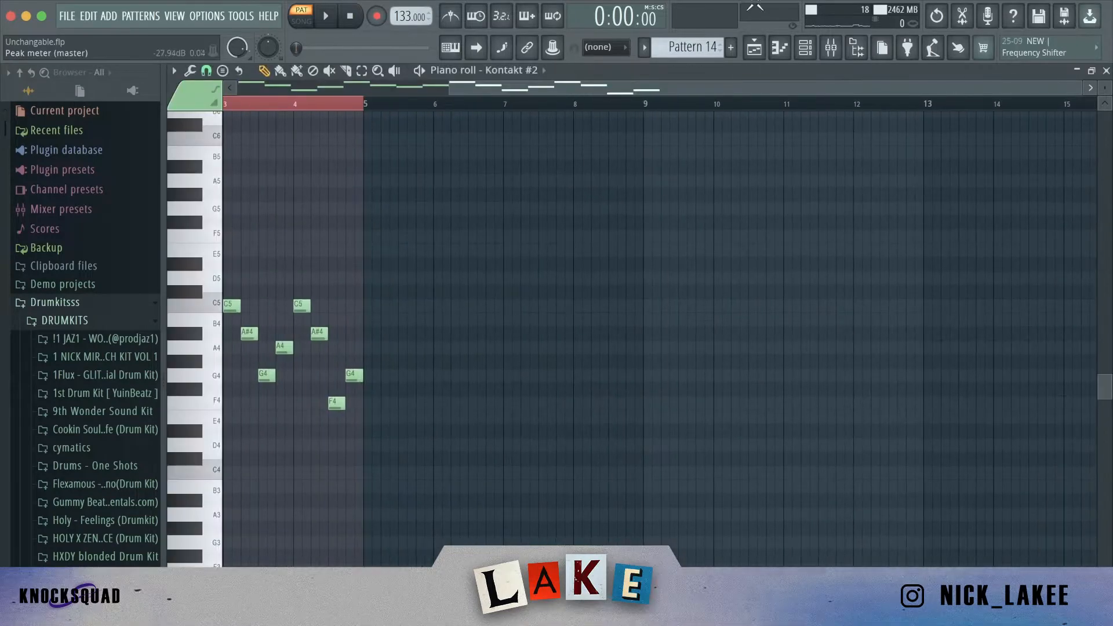
{"action": "left_click_drag", "start_coordinate": [770, 85], "coordinate": [72, 85]}
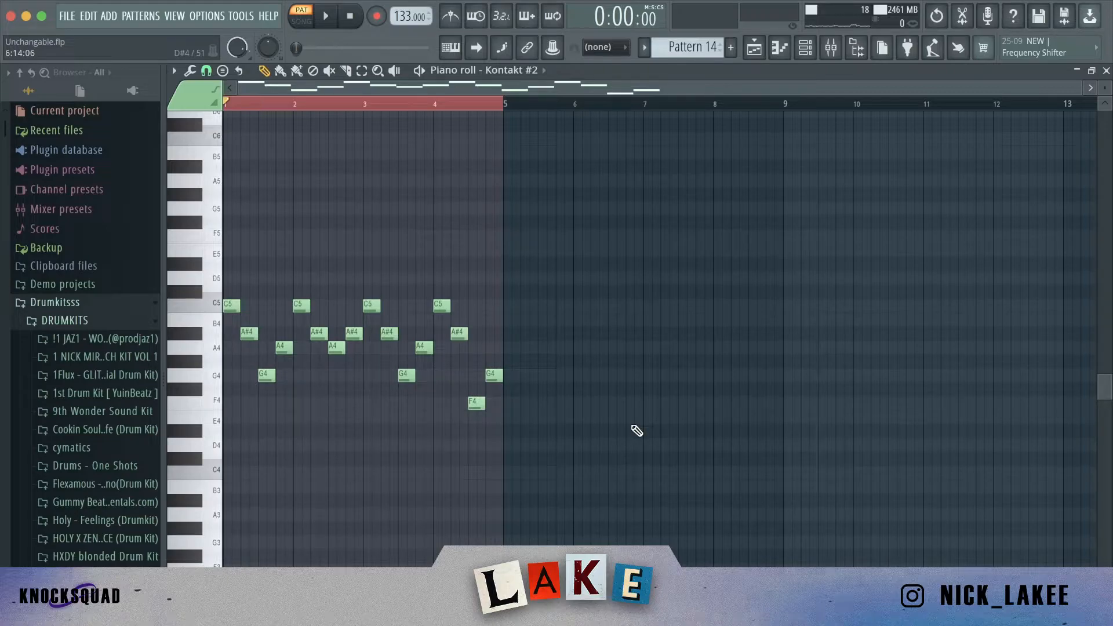
{"action": "left_click", "coordinate": [327, 16]}
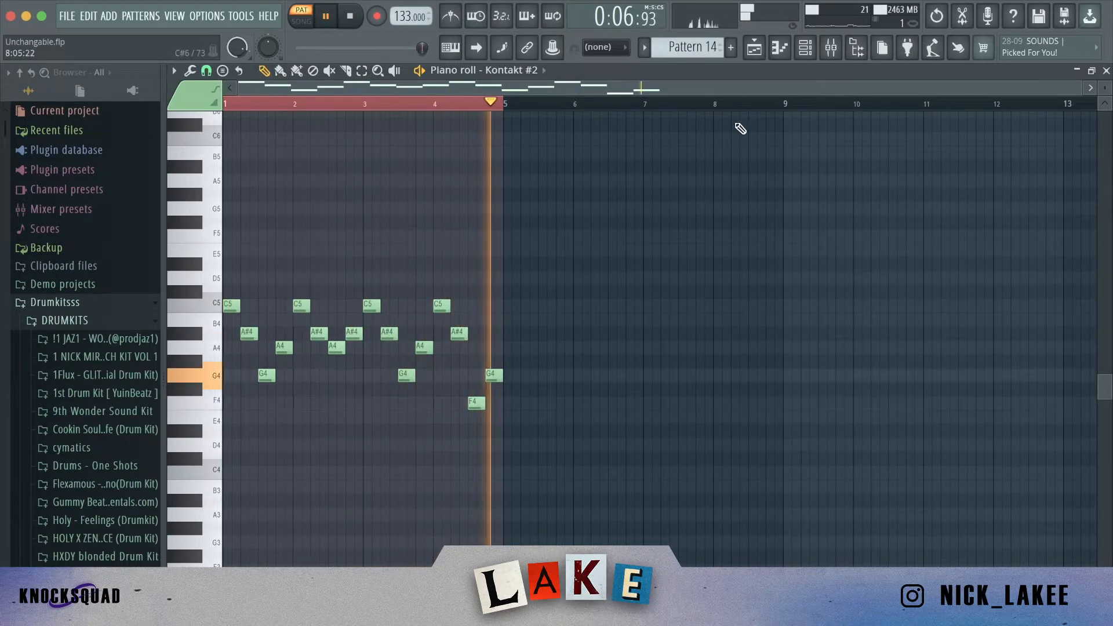
- Return to the playlist and play the section from bar 25 with only Track 5 and Track 10 audible
{"action": "left_click", "coordinate": [754, 48]}
{"action": "key", "text": "space"}
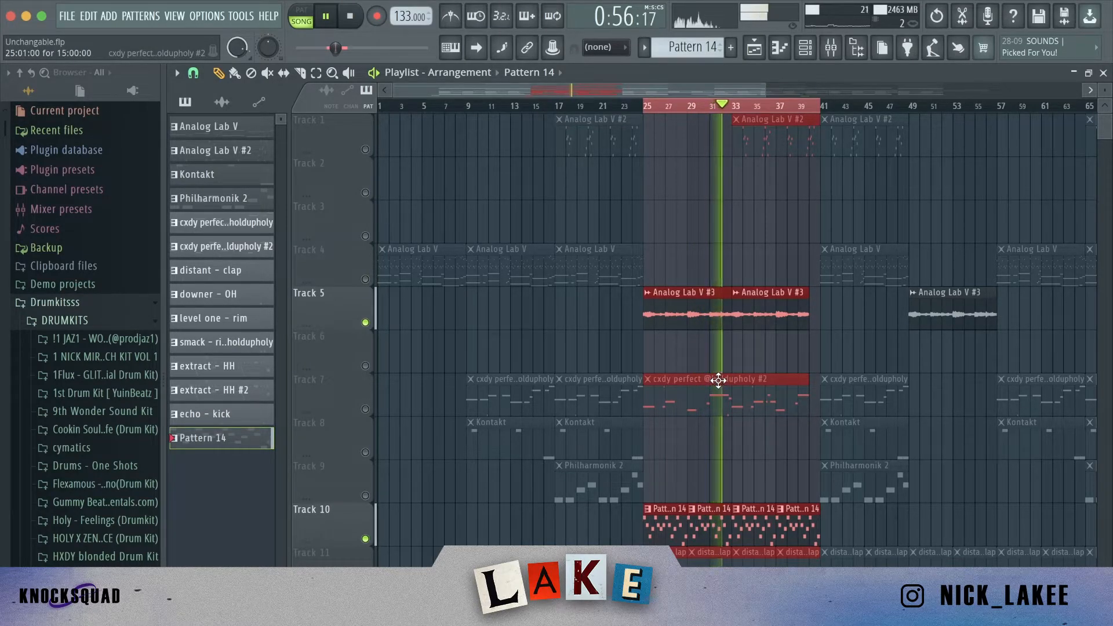
{"action": "key", "text": "space"}
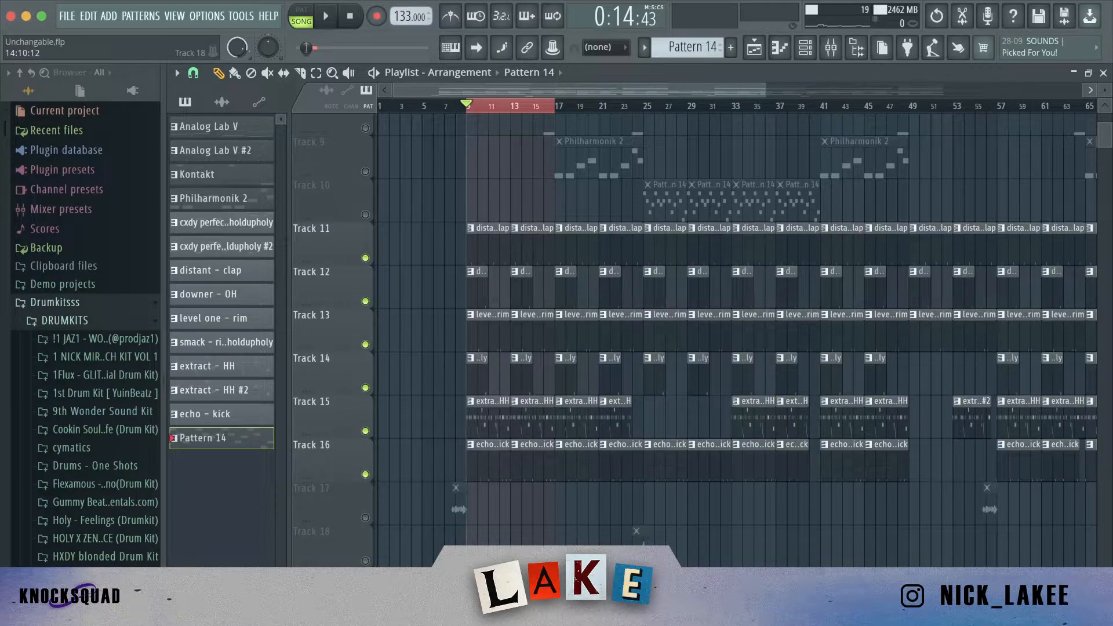
- Play the arrangement from bar 9 with only the drum tracks 11 to 16 audible
{"action": "key", "text": "space"}
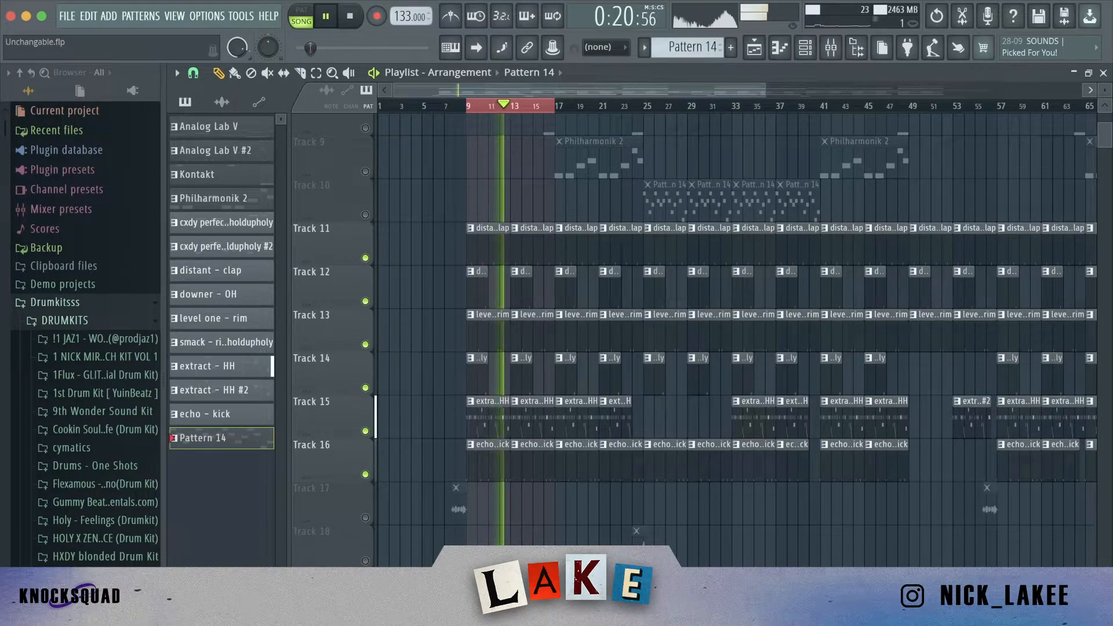
{"action": "key", "text": "space"}
- Open the extract - HH pattern's notes and audition them from bar 1
{"action": "left_click", "coordinate": [755, 51]}
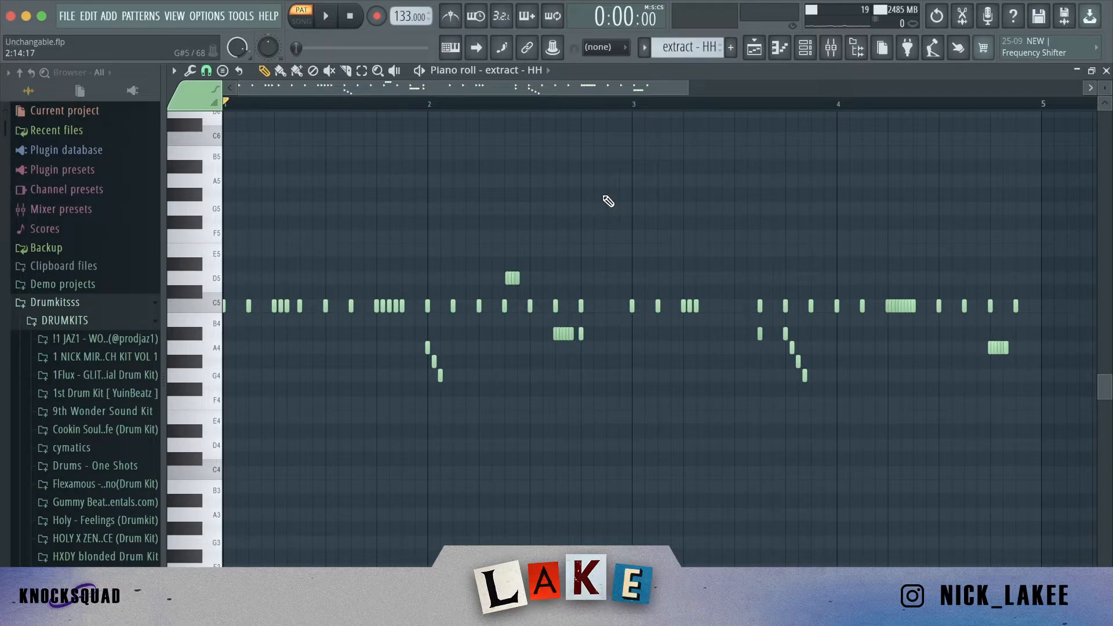
{"action": "key", "text": "space"}
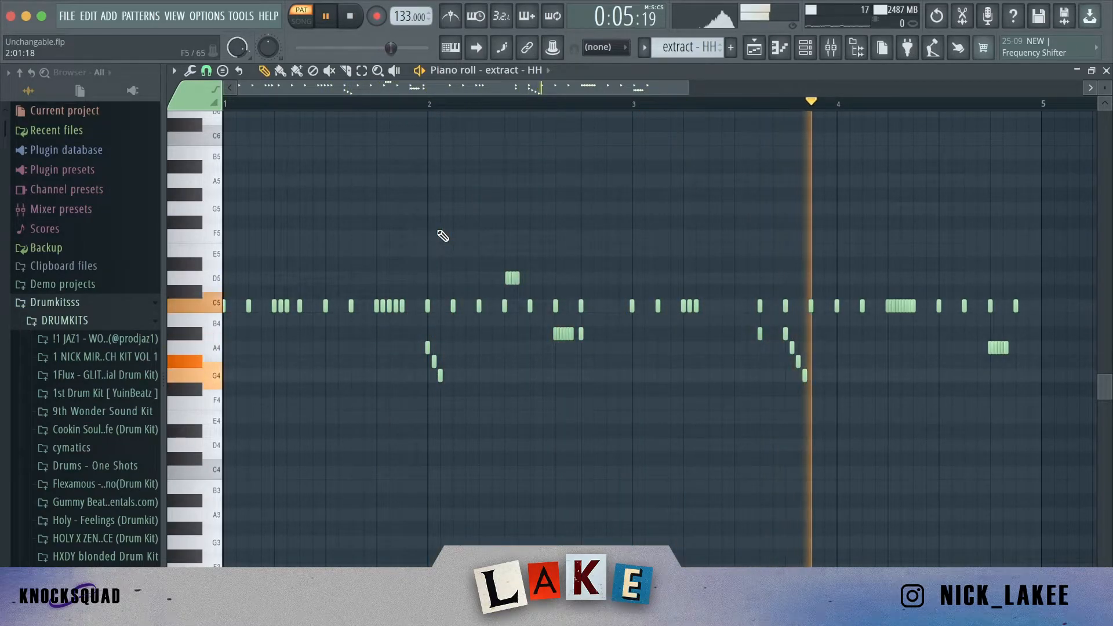
{"action": "key", "text": "space"}
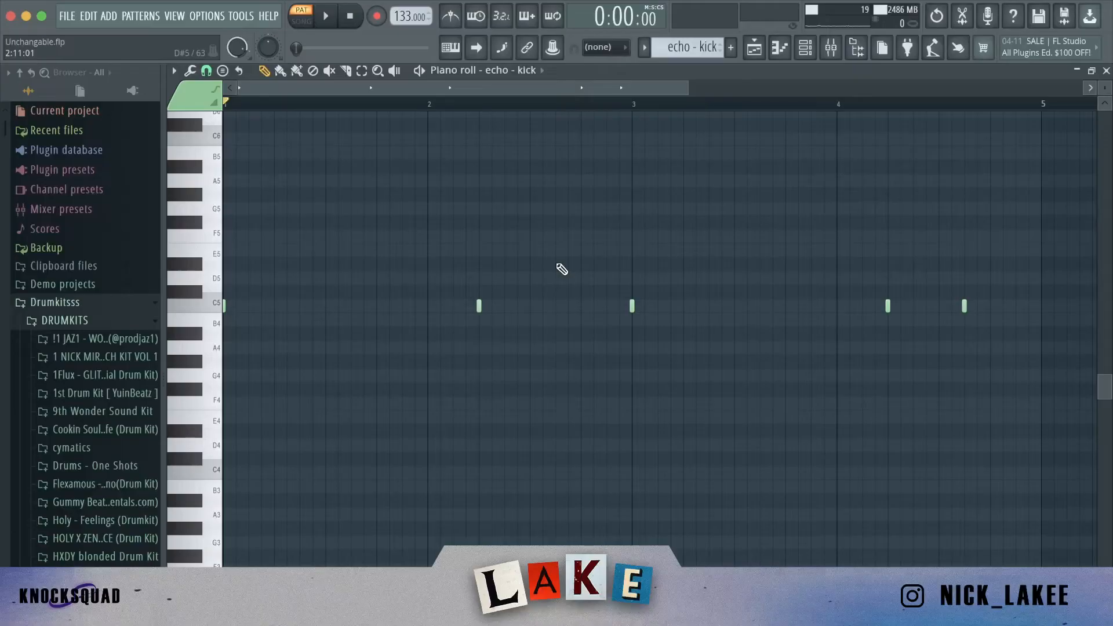
- Audition the echo - kick pattern's C5 notes from bar 1
{"action": "left_click_drag", "start_coordinate": [695, 103], "coordinate": [947, 165]}
{"action": "key", "text": "space"}
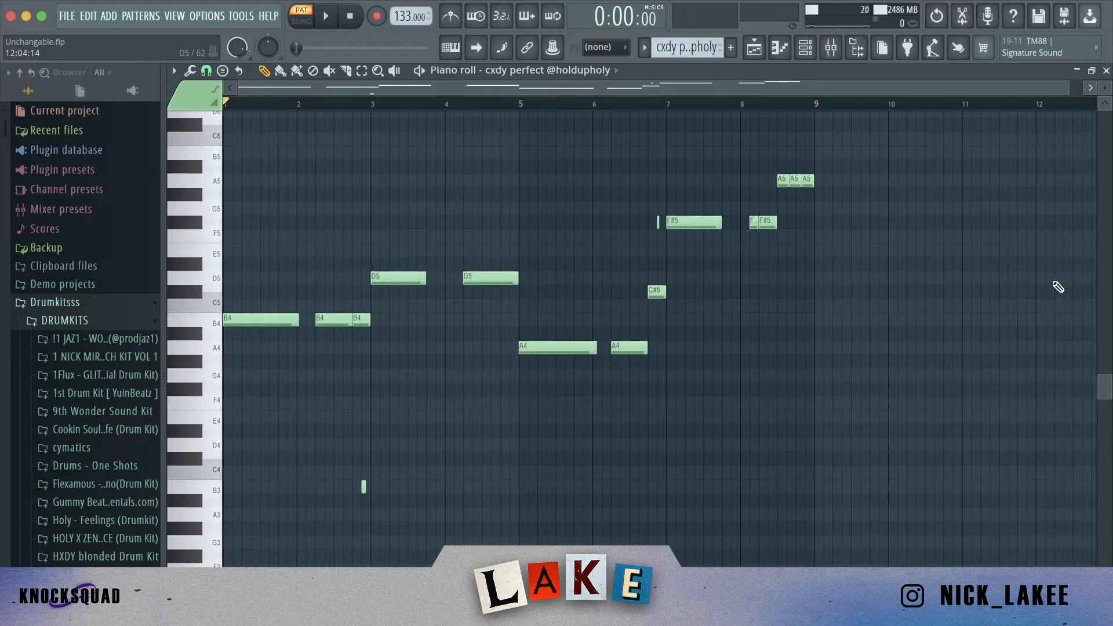
{"action": "key", "text": "space"}
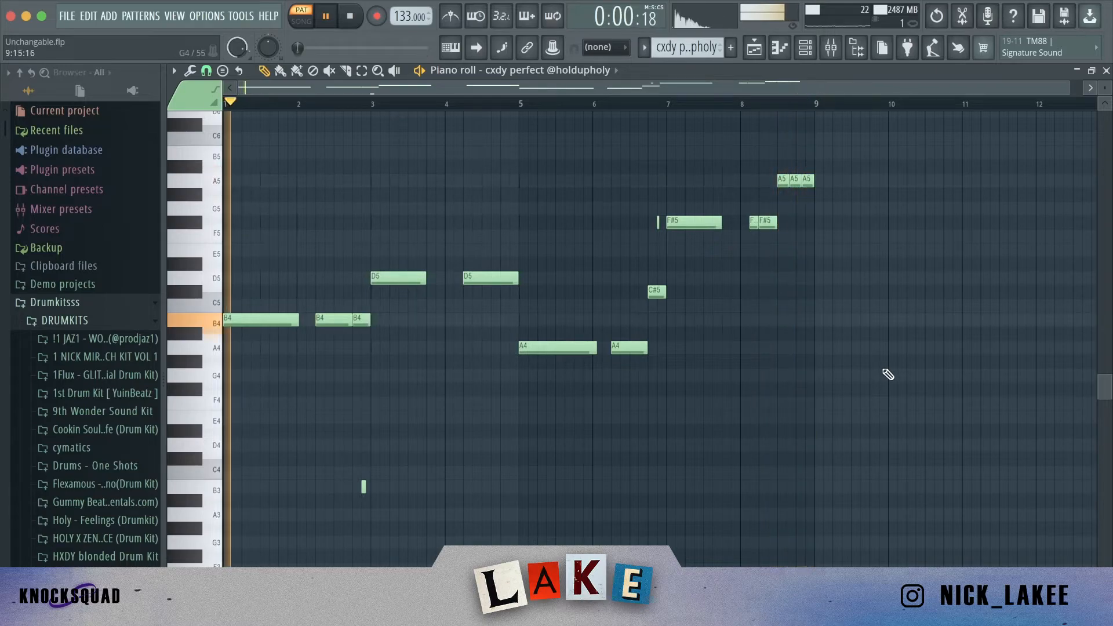
{"action": "key", "text": "space"}
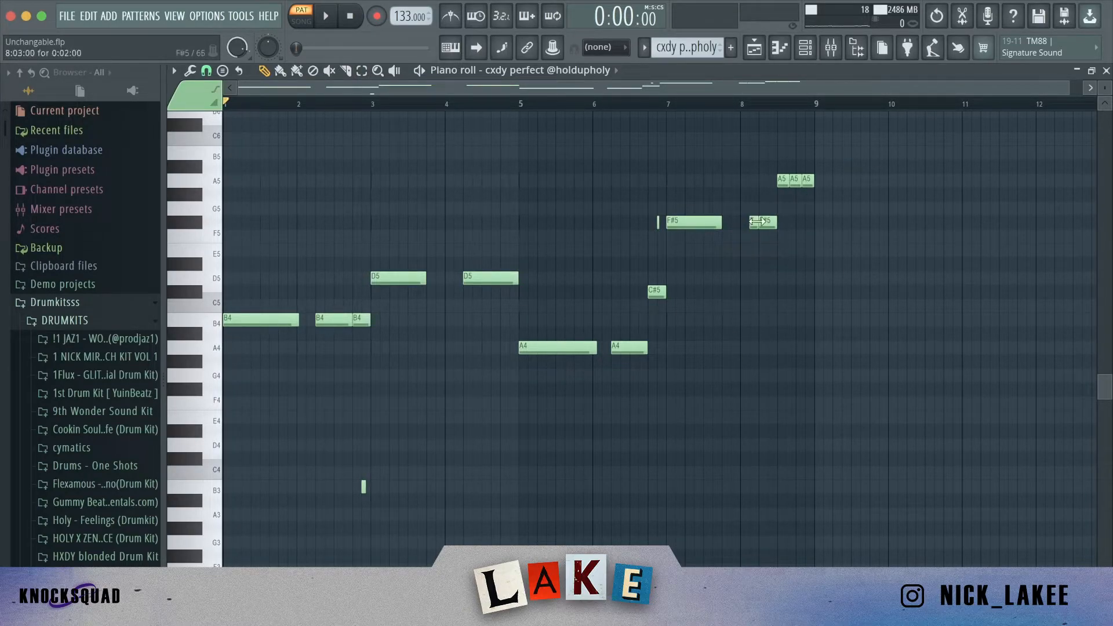
{"action": "left_click_drag", "start_coordinate": [875, 283], "coordinate": [746, 149]}
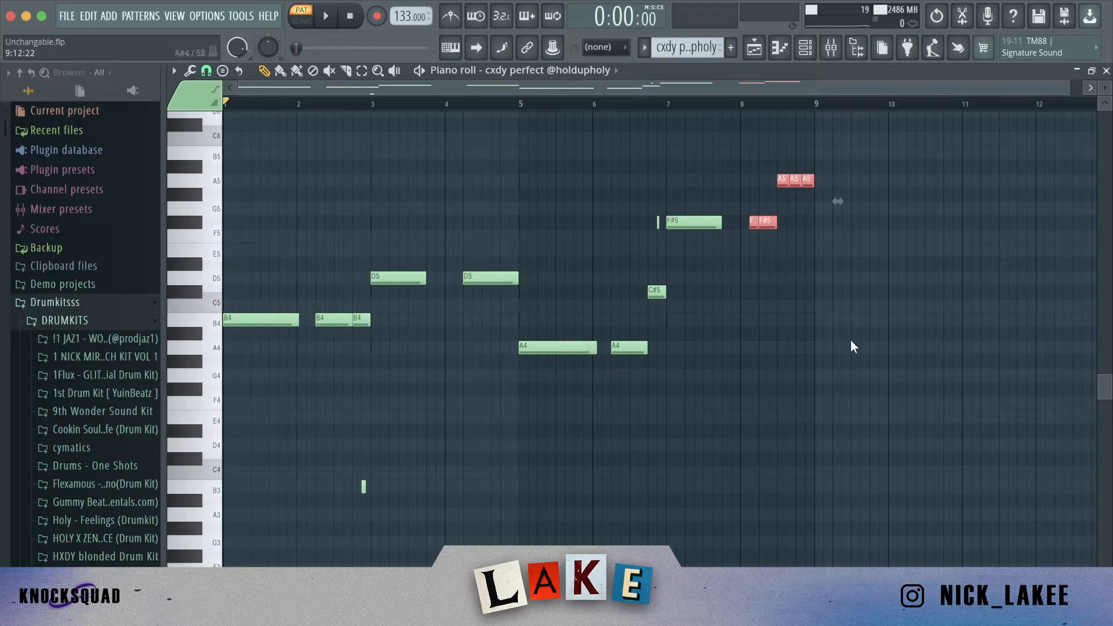
{"action": "left_click", "coordinate": [910, 234], "text": "super"}
- Open the extract - HH #2 clip at bar 53 on Track 15 and audition its notes from bar 1 in pattern mode
{"action": "left_click", "coordinate": [765, 54]}
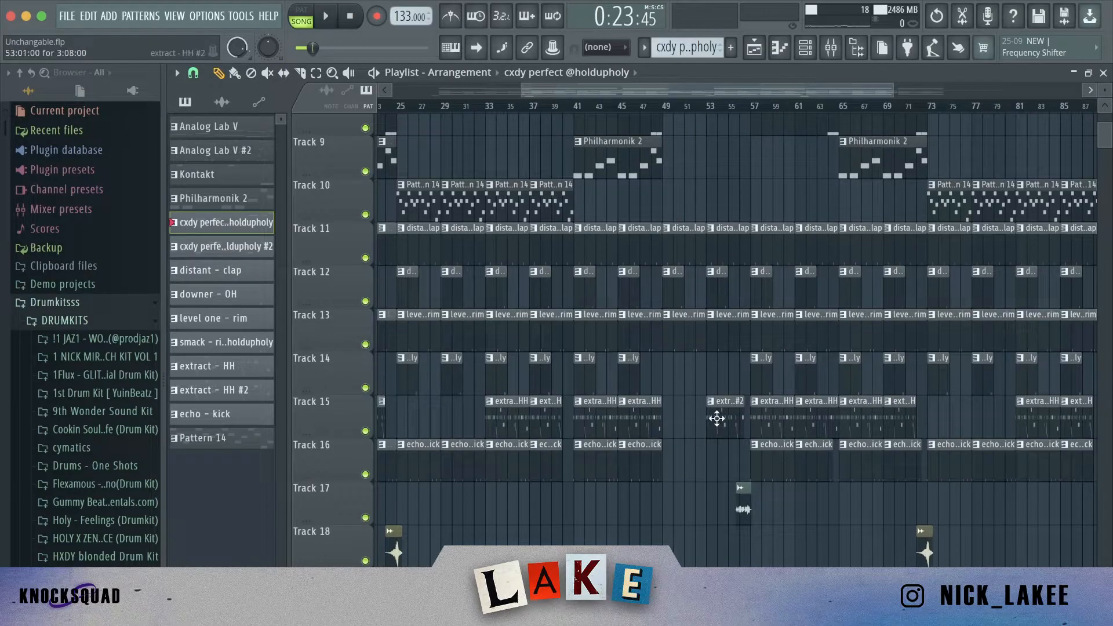
{"action": "double_click", "coordinate": [722, 419]}
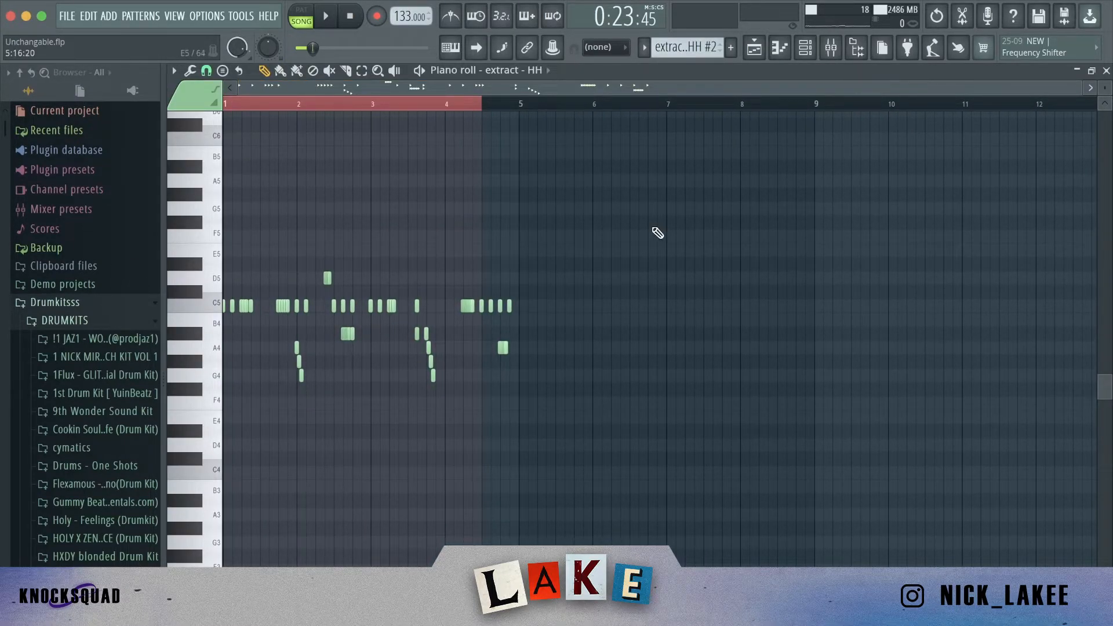
{"action": "left_click_drag", "start_coordinate": [1082, 88], "coordinate": [775, 192]}
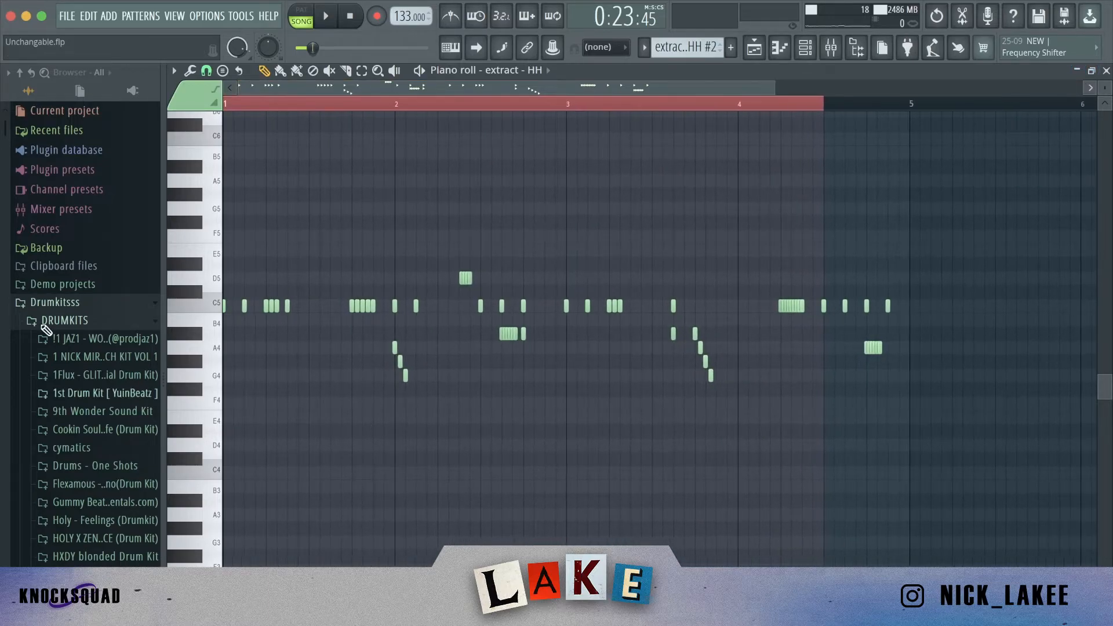
{"action": "left_click", "coordinate": [301, 10]}
{"action": "left_click", "coordinate": [335, 22]}
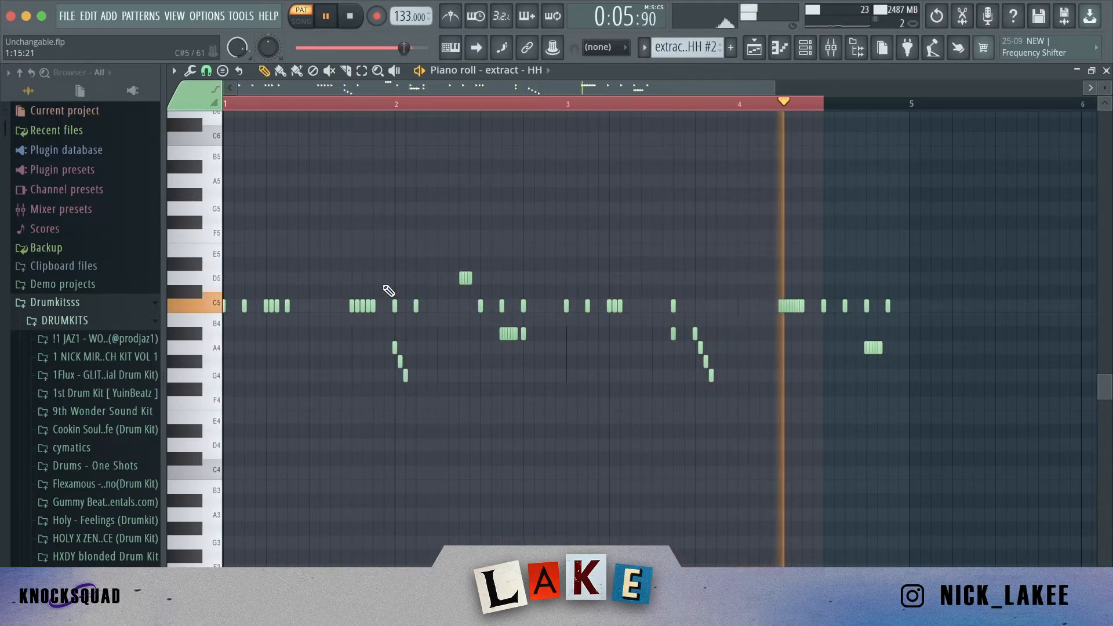
{"action": "key", "text": "space"}
- Return to the playlist, review the section around bar 49 and play the arrangement from bar 53
{"action": "key", "text": "F5"}
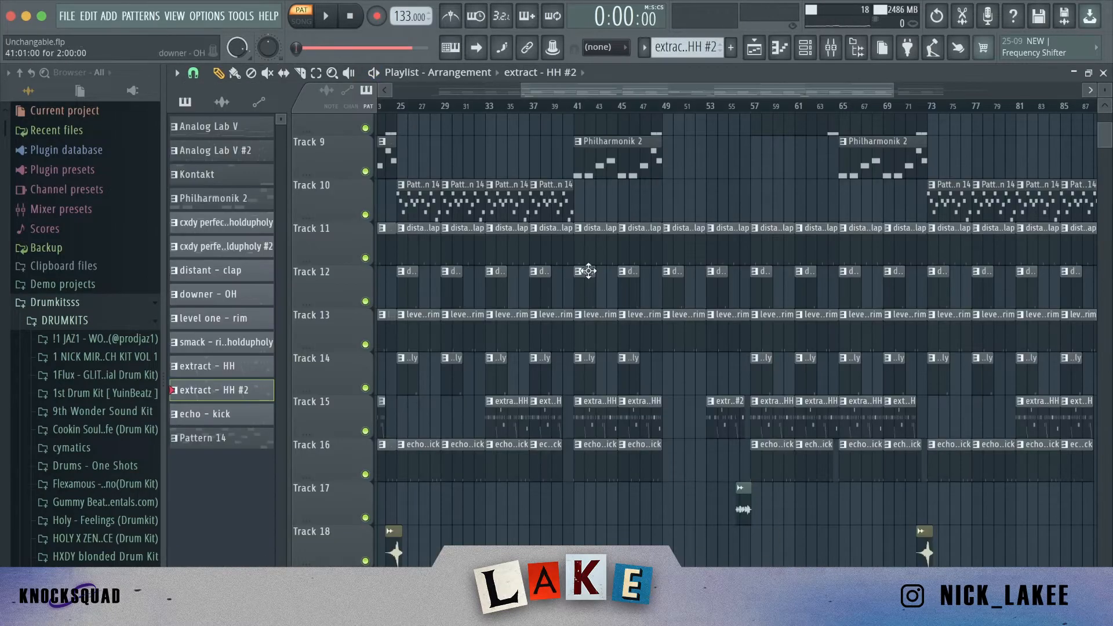
{"action": "scroll", "coordinate": [672, 306], "scroll_direction": "up", "scroll_amount": 8}
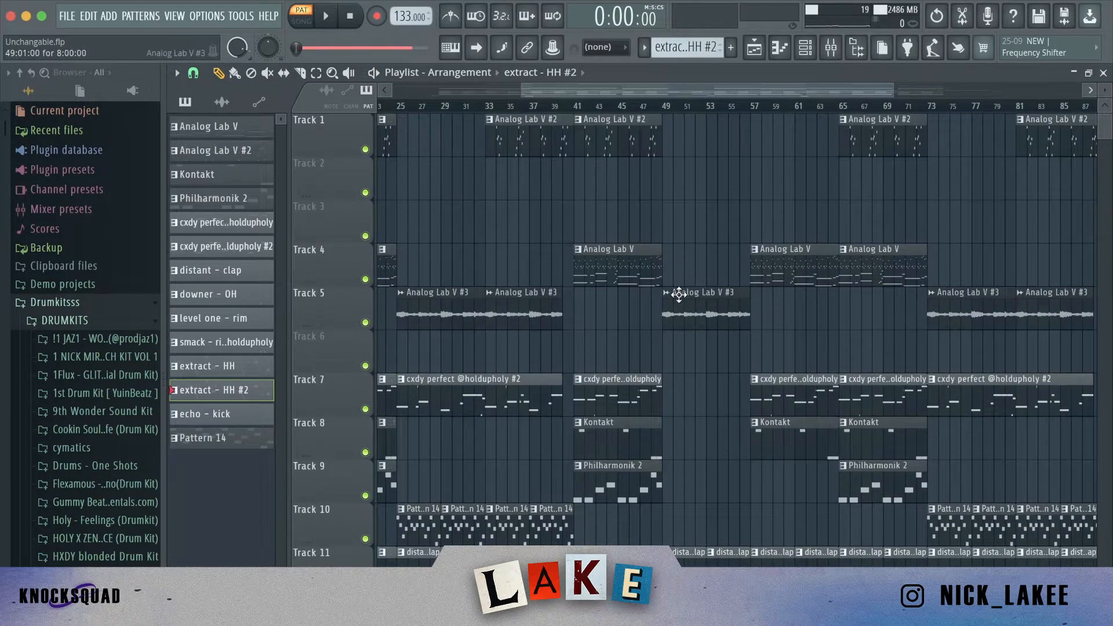
{"action": "scroll", "coordinate": [679, 292], "scroll_direction": "down", "scroll_amount": 8}
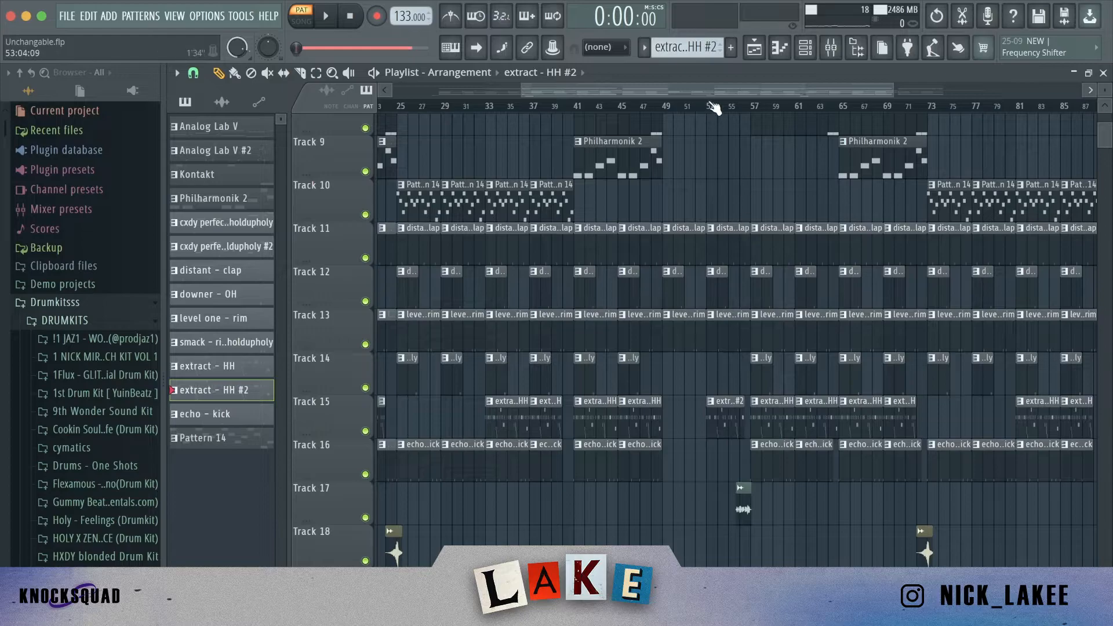
{"action": "left_click", "coordinate": [712, 106]}
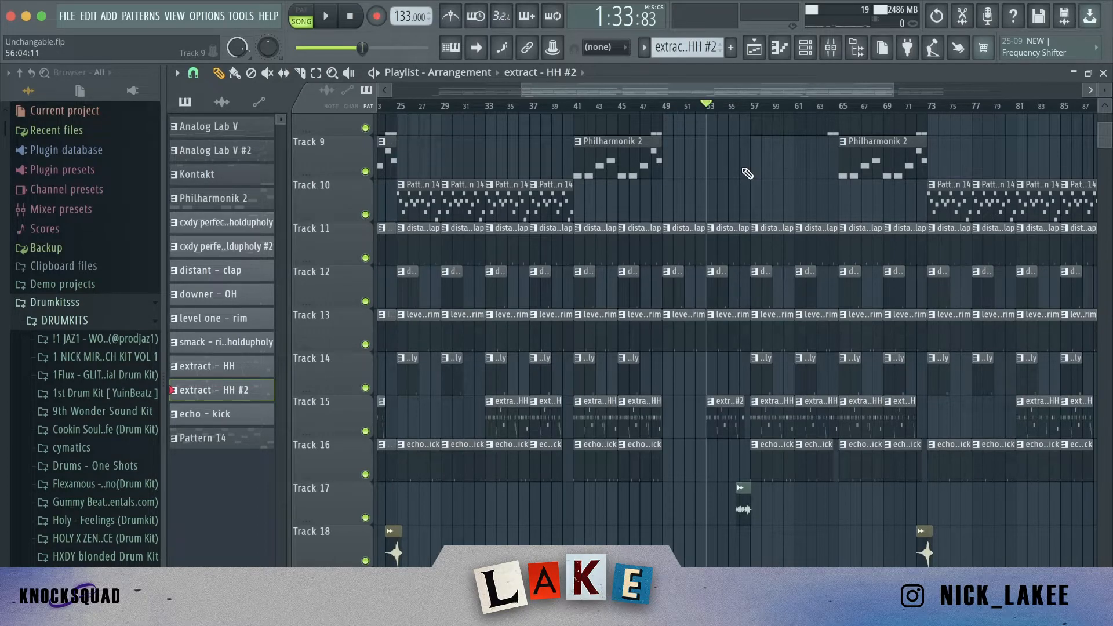
{"action": "key", "text": "space"}
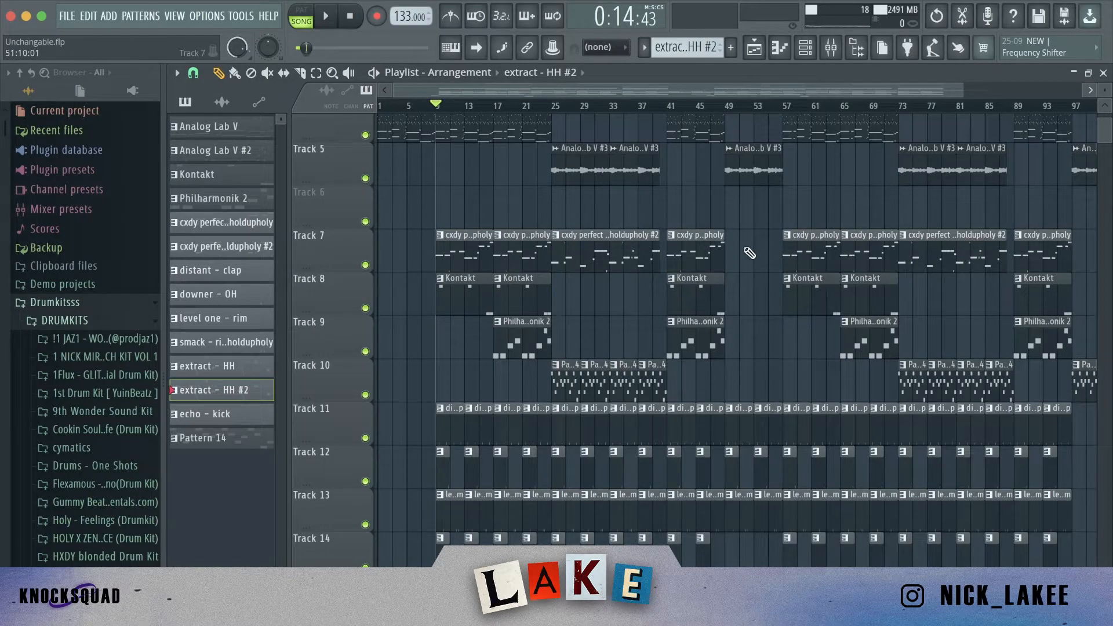
- Play the full arrangement from bar 1 with all tracks audible
{"action": "scroll", "coordinate": [548, 165], "scroll_direction": "up", "scroll_amount": 3}
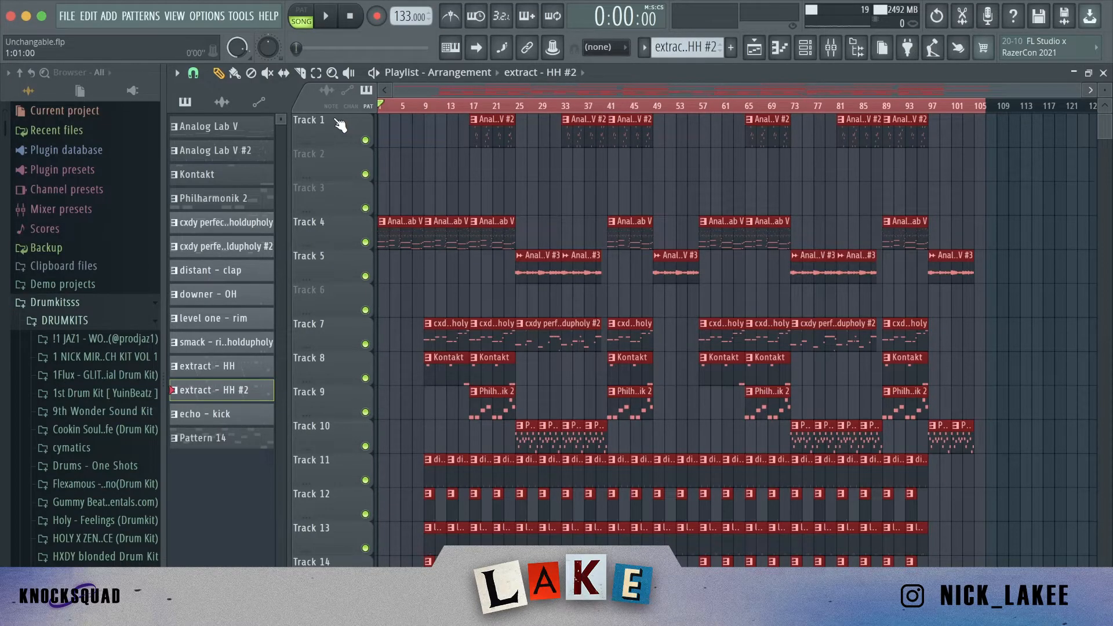
{"action": "key", "text": "space"}
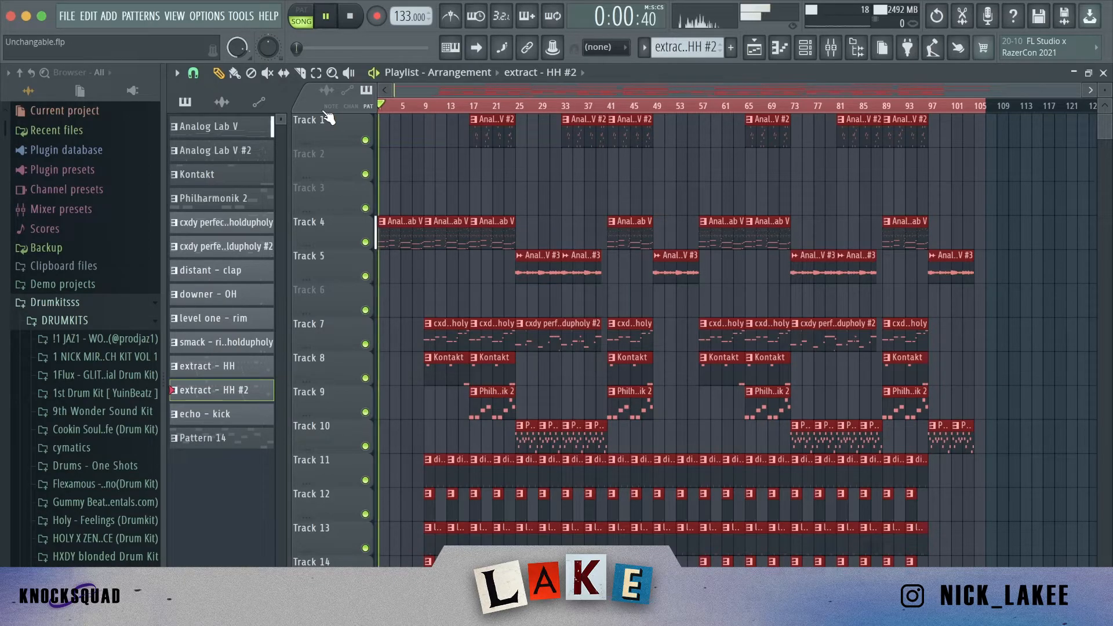